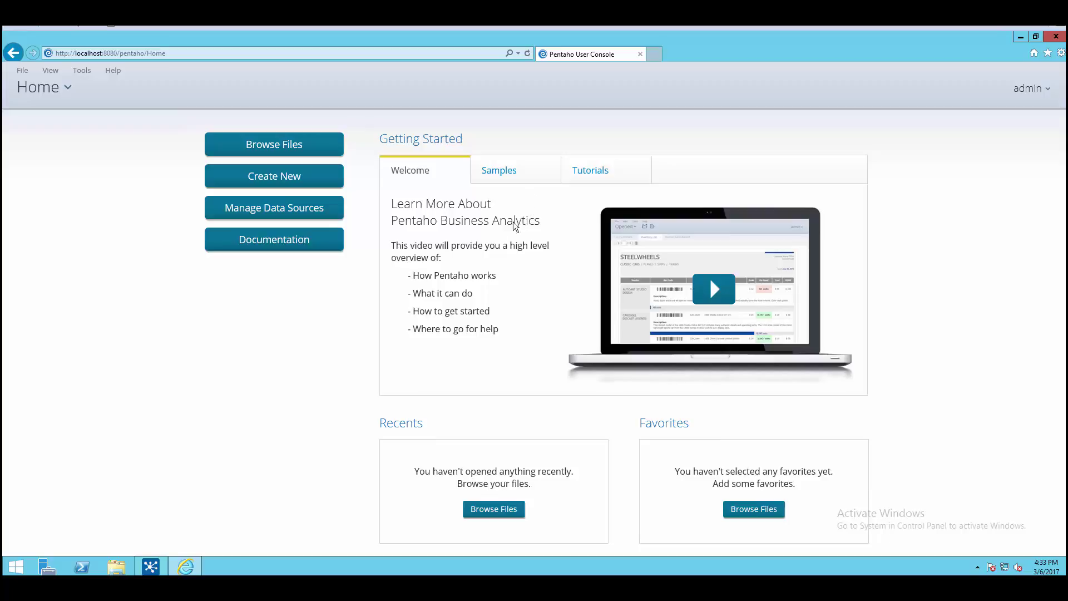
Step: Create a new analysis report and start adding a new data source for it
click(272, 182)
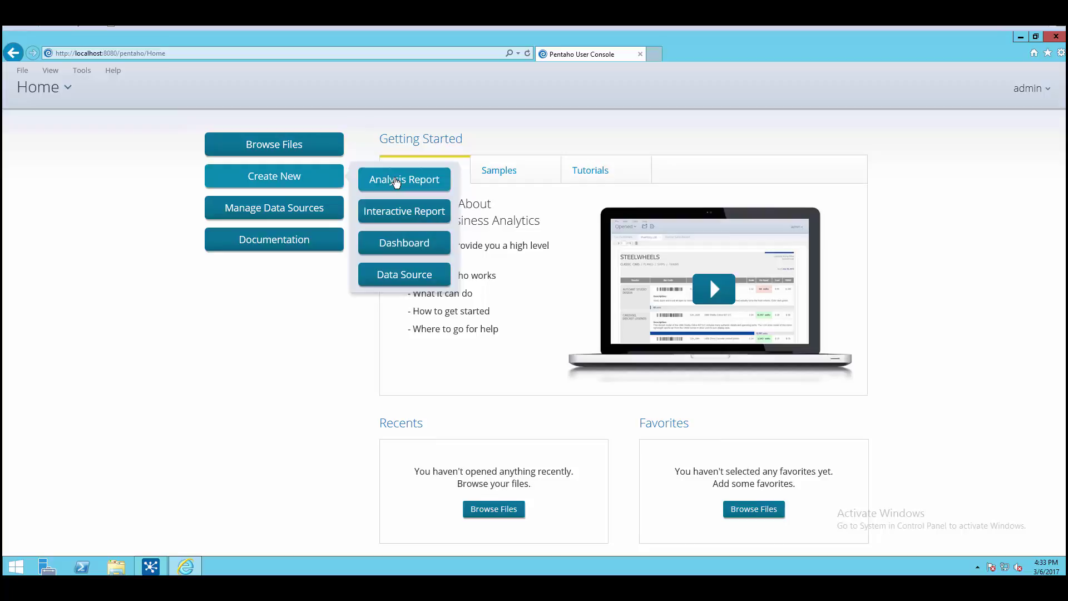
click(396, 182)
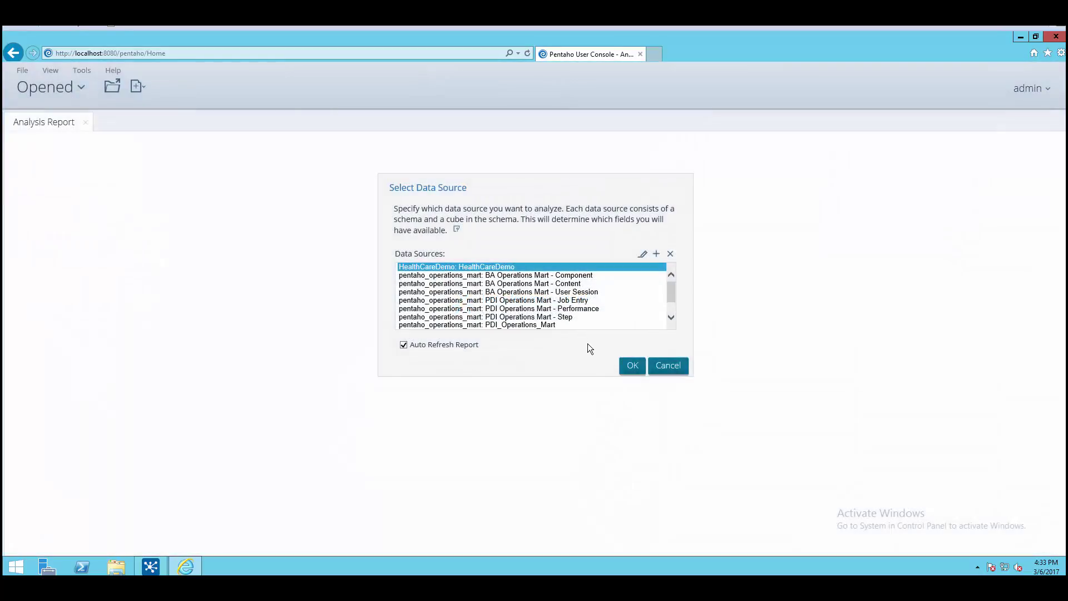
scroll(575, 315, down, 2)
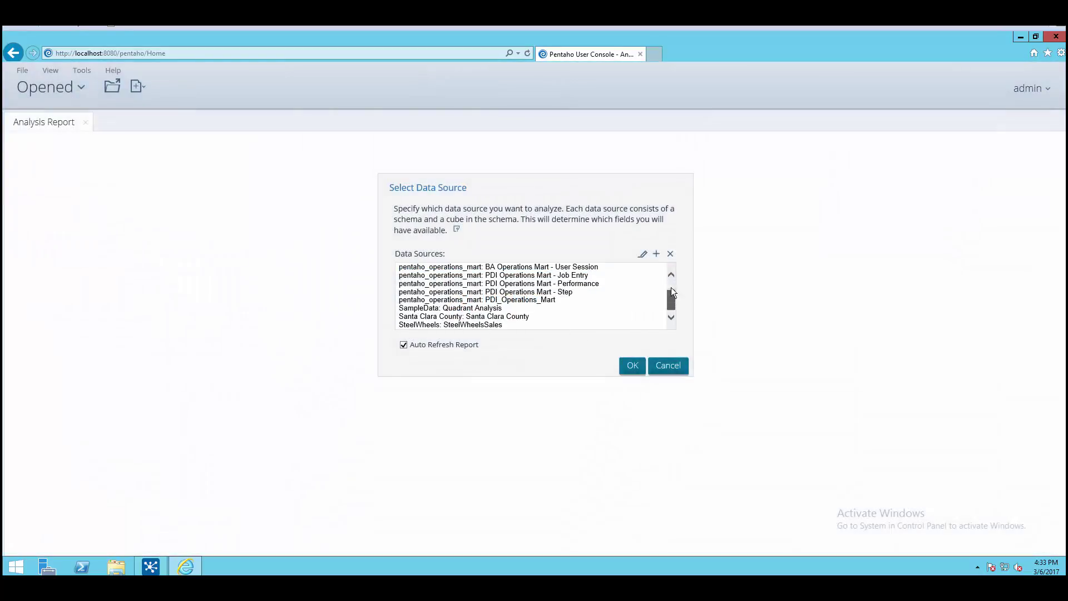
scroll(671, 288, up, 2)
mouse_move(672, 294)
mouse_down()
mouse_move(672, 322)
mouse_move(671, 291)
mouse_up()
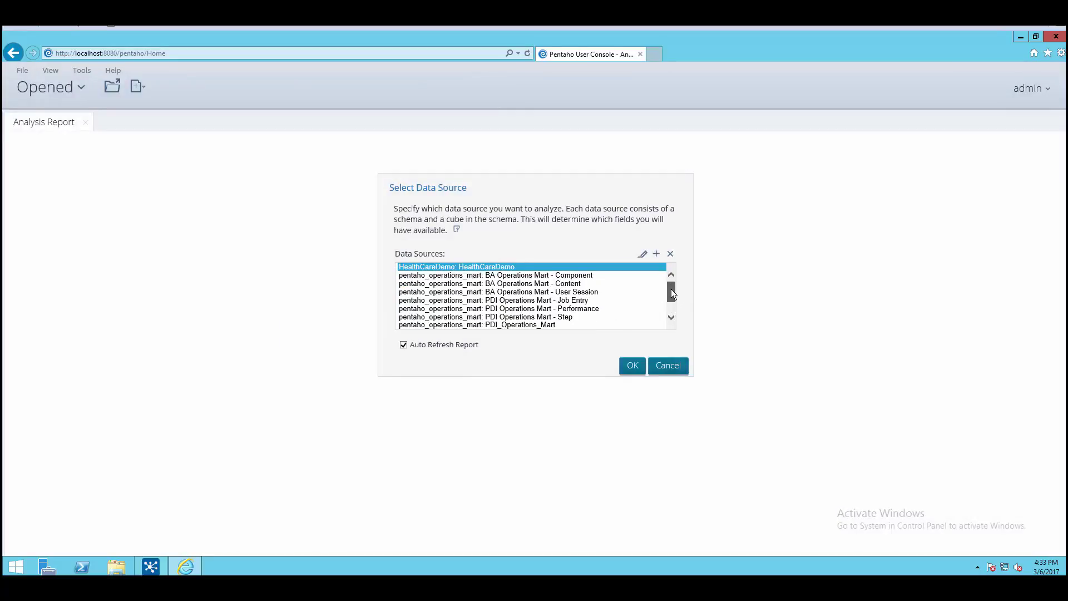
click(656, 255)
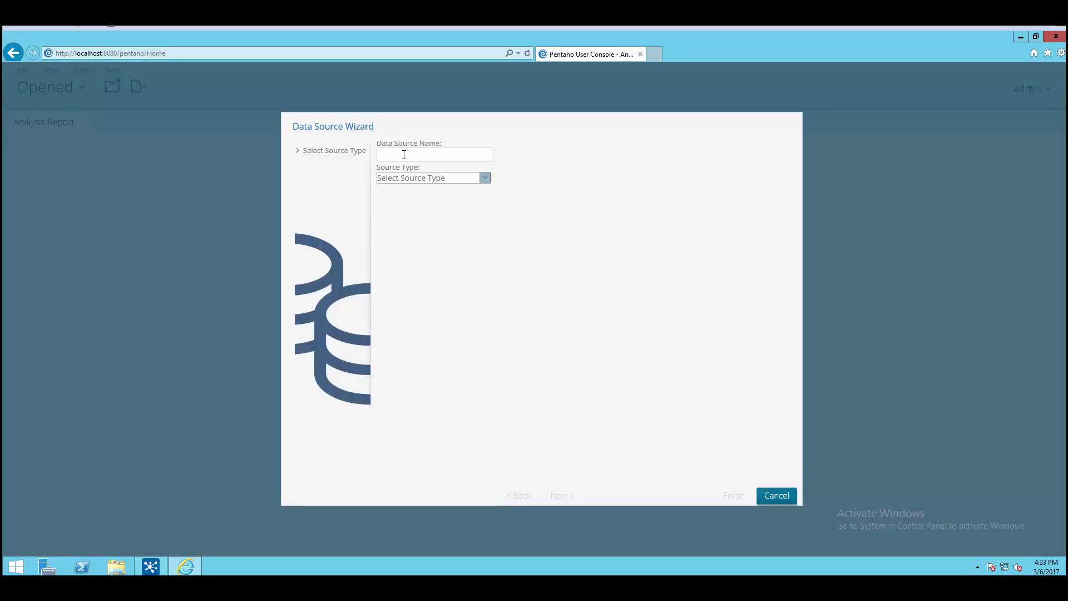
Step: Name the new data source SCCounty301patients and set its source type to CSV File
text(Saes)
key(BackSpace)
key(BackSpace)
key(BackSpace)
text(a)
key(BackSpace)
key(BackSpace)
text(ScCounty301patients)
click(486, 180)
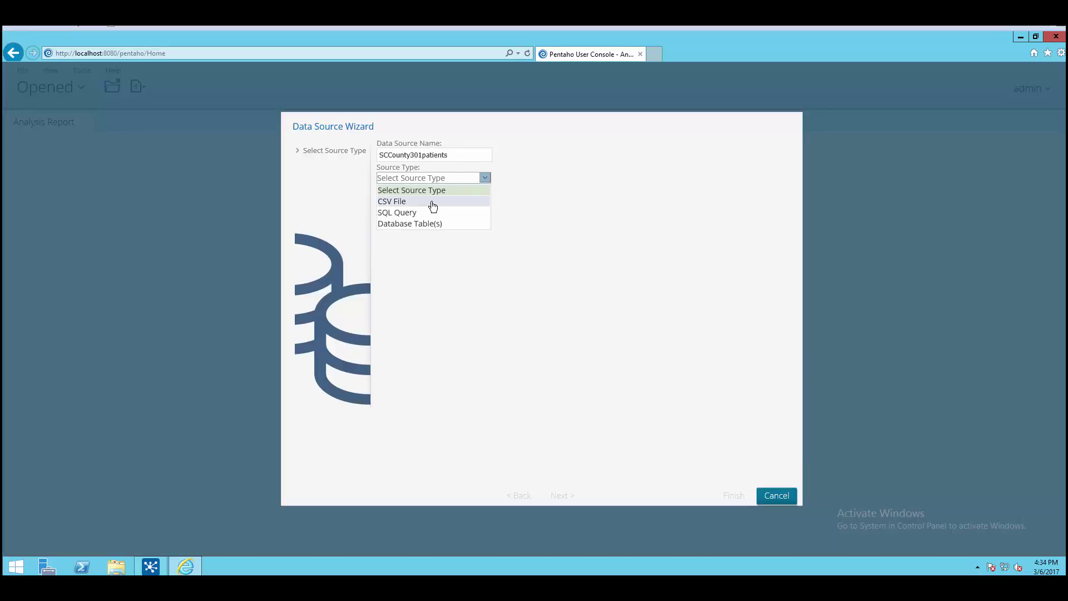
click(433, 203)
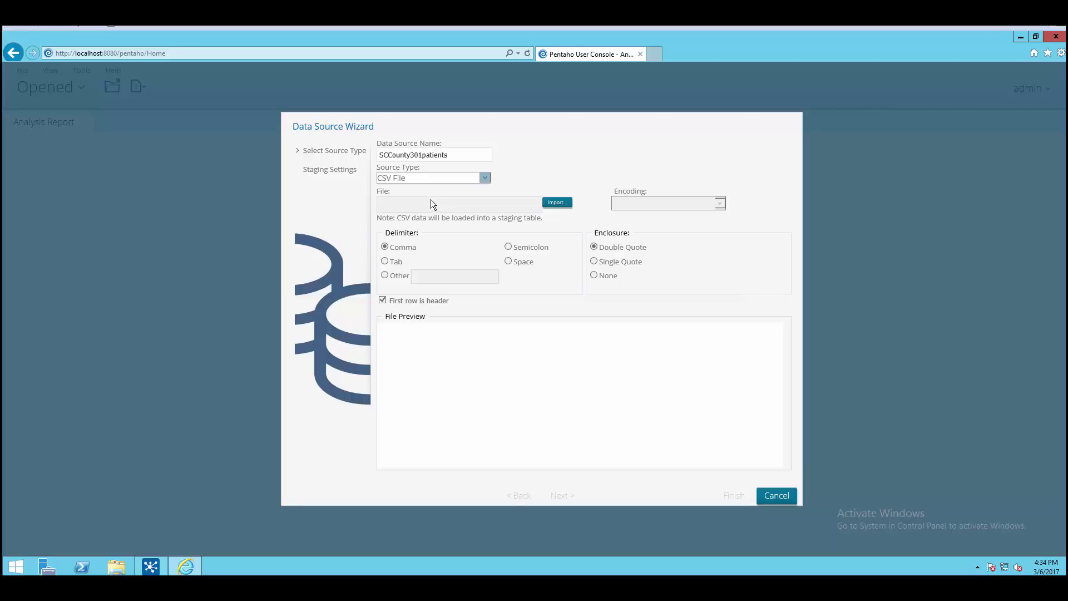
Step: Import SCCounty301.csv from the PDI Transform Outputs folder inside Demos, Santa Clara County Patients records, as the source file
click(557, 203)
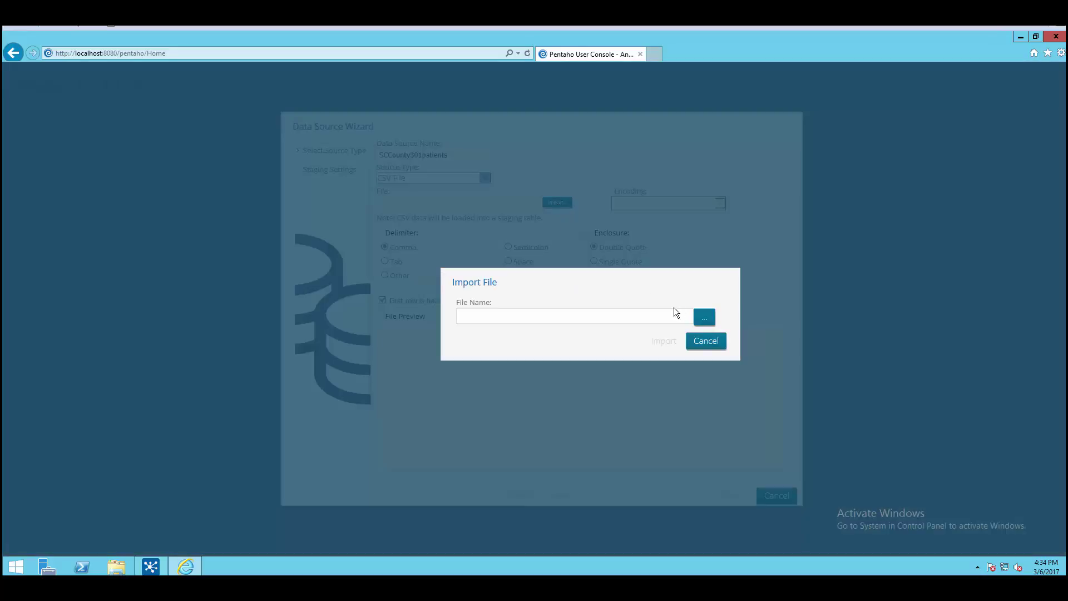
click(704, 318)
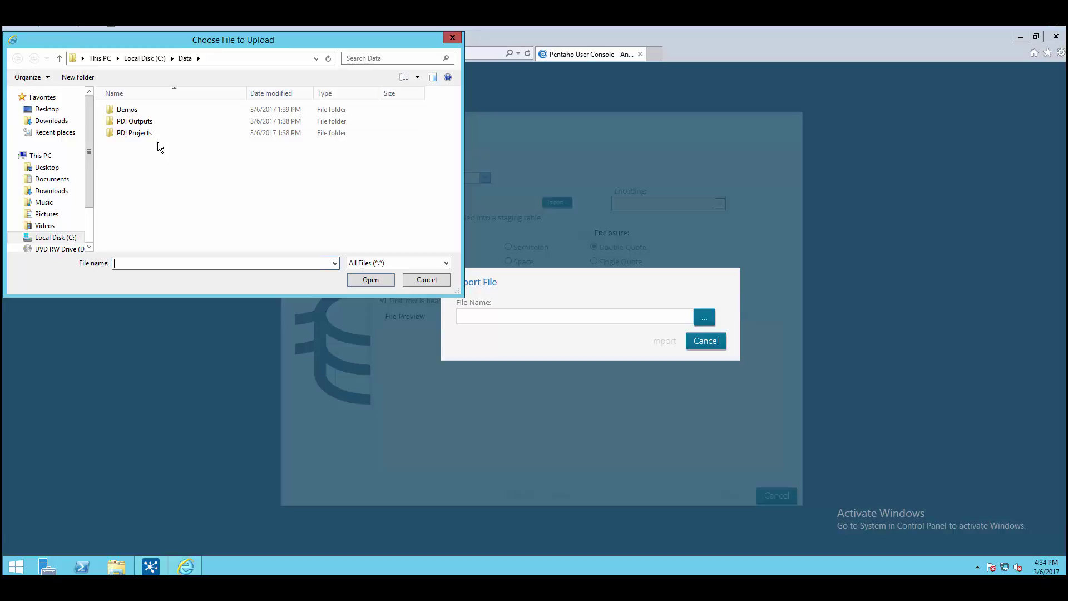
double_click(137, 110)
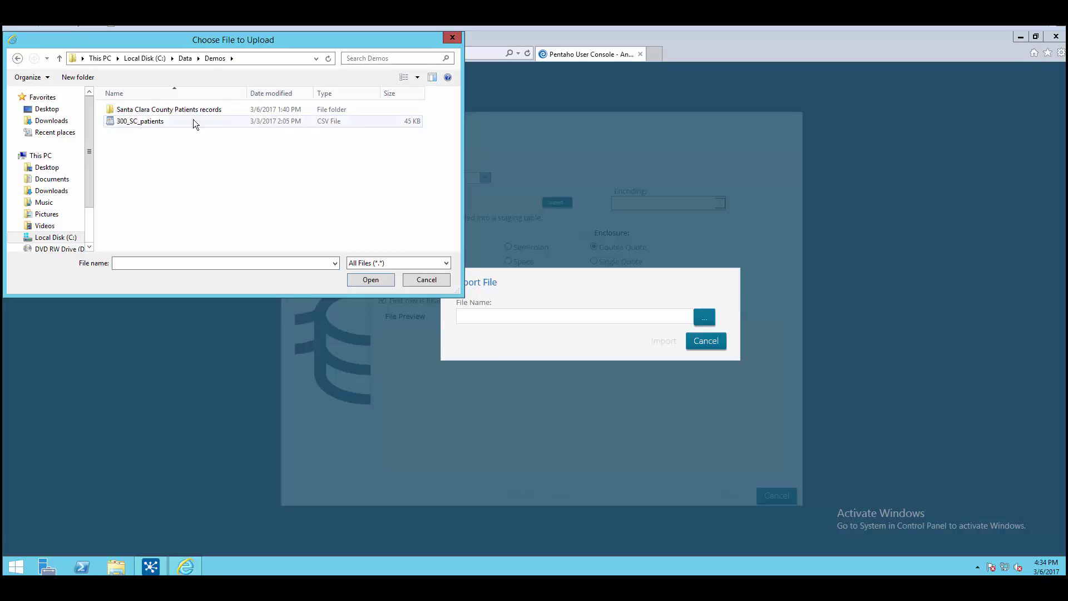
double_click(158, 110)
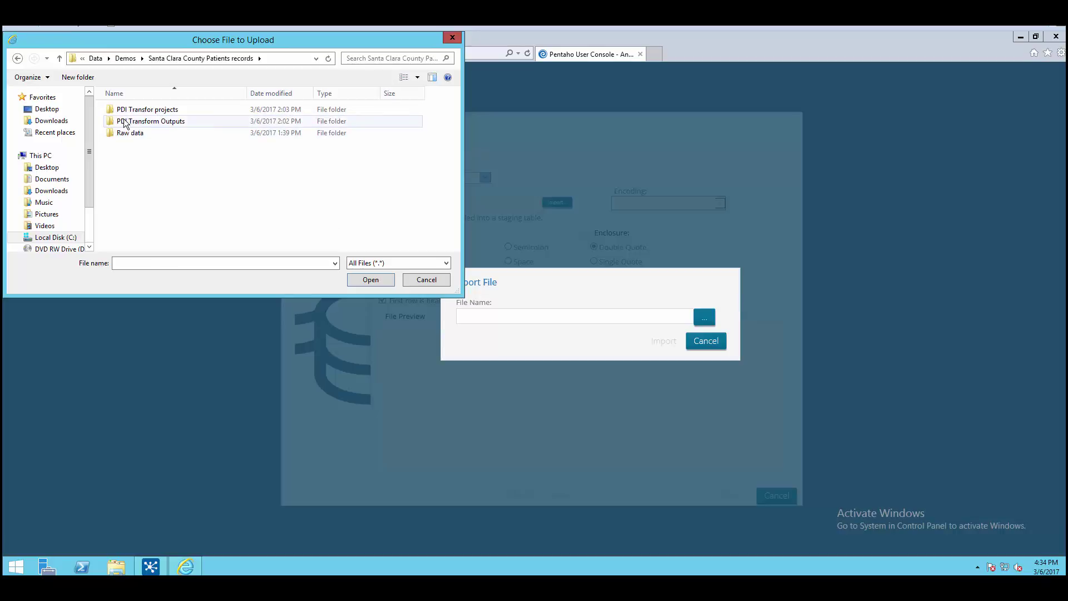
double_click(146, 121)
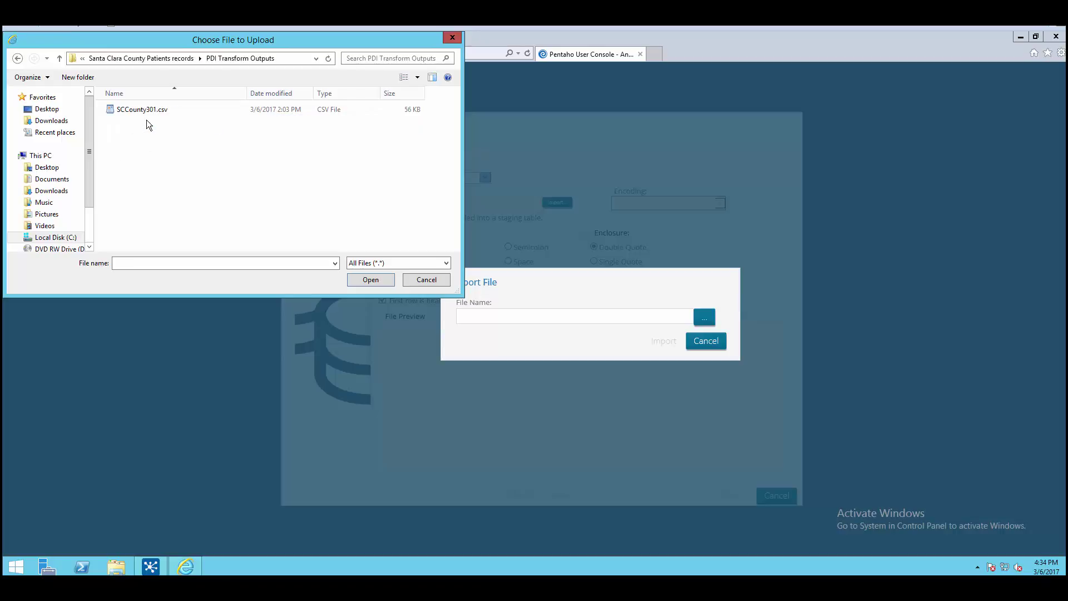
click(146, 112)
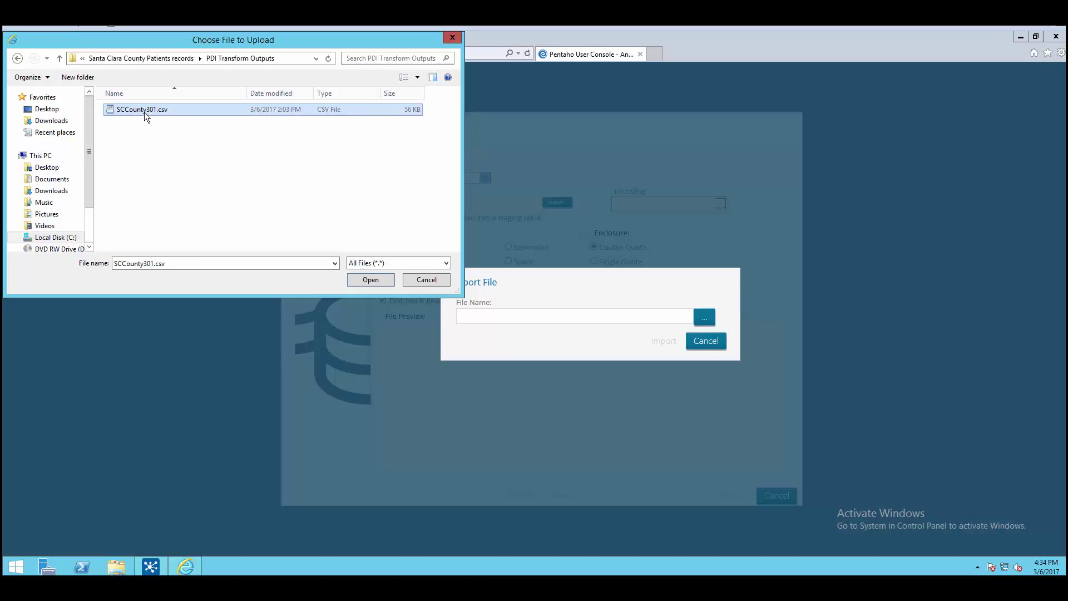
click(365, 281)
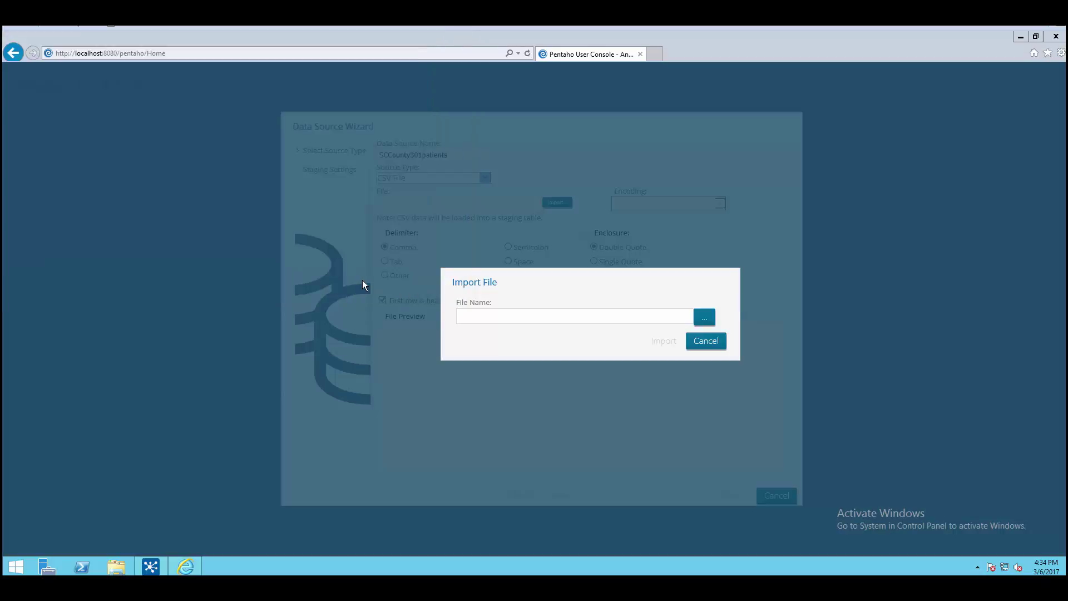
click(654, 343)
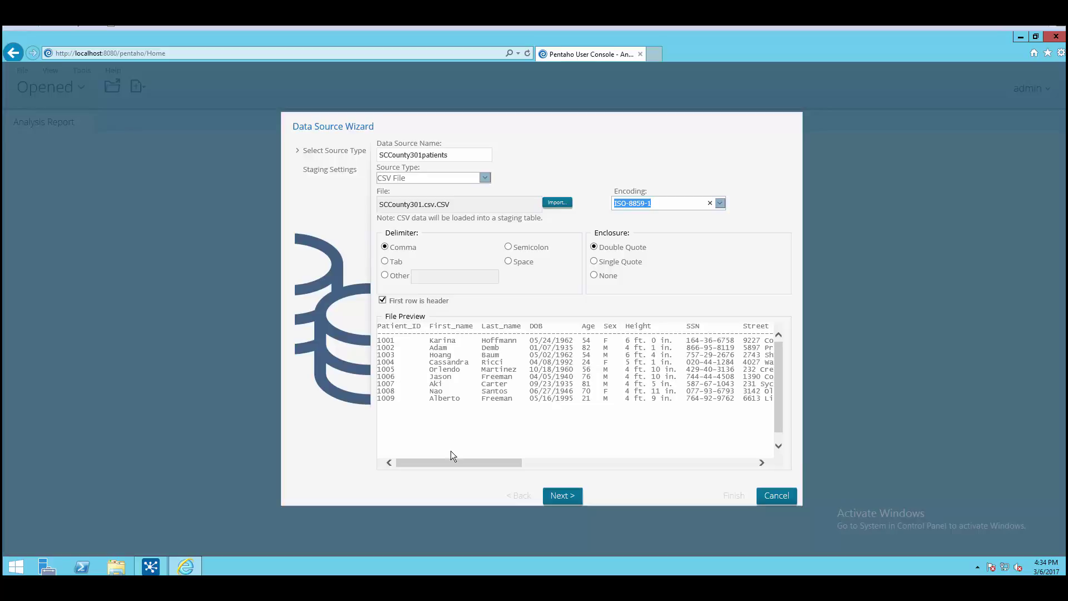
Step: Review the file preview's columns and finish creating the data source with all staged columns and the default model
drag(451, 459, 714, 467)
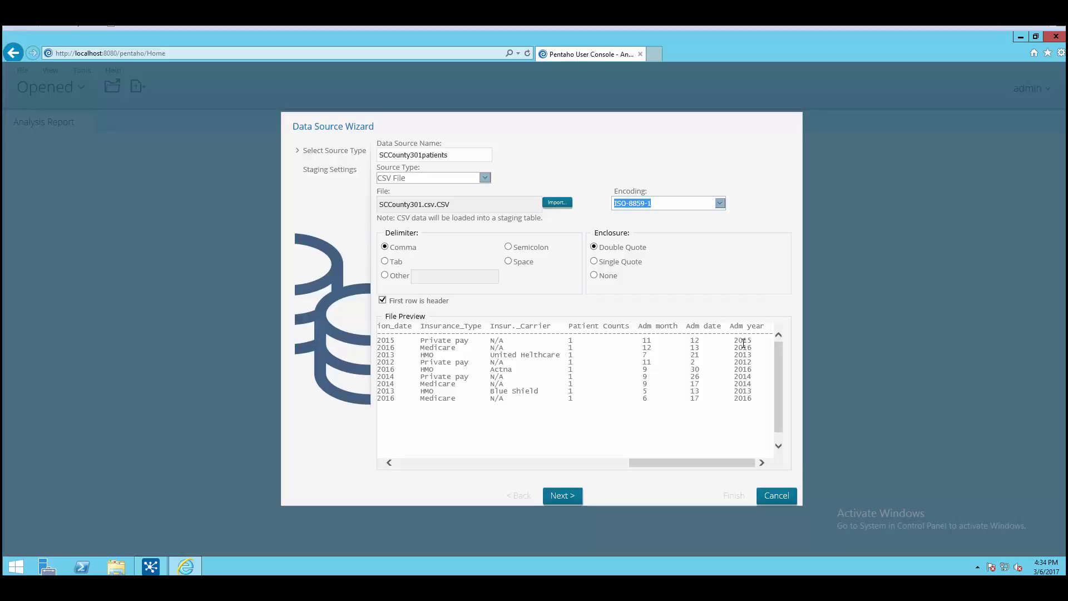
drag(727, 466, 339, 435)
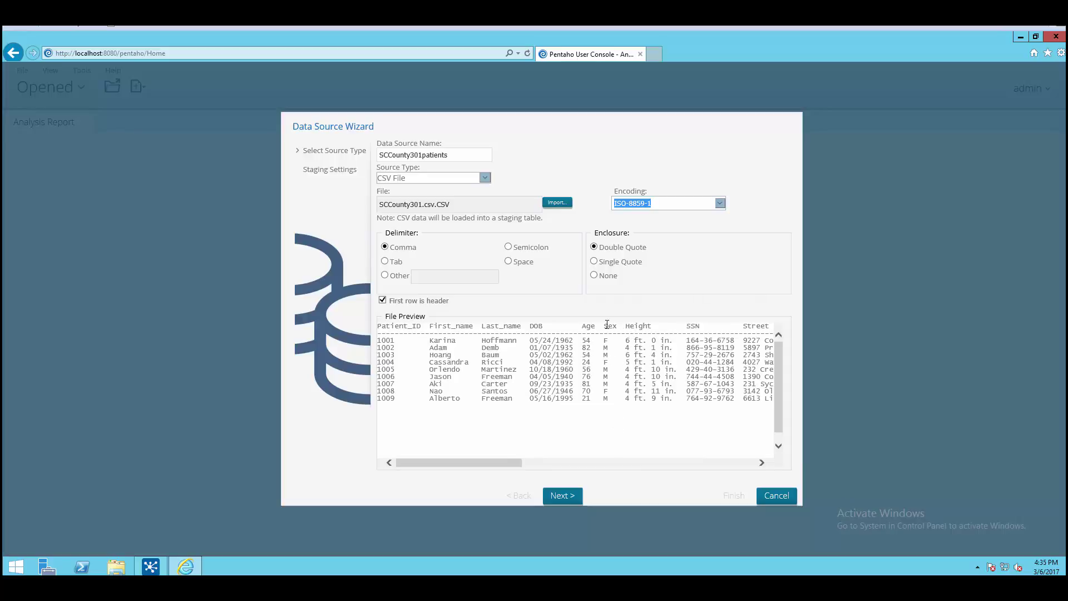
click(562, 497)
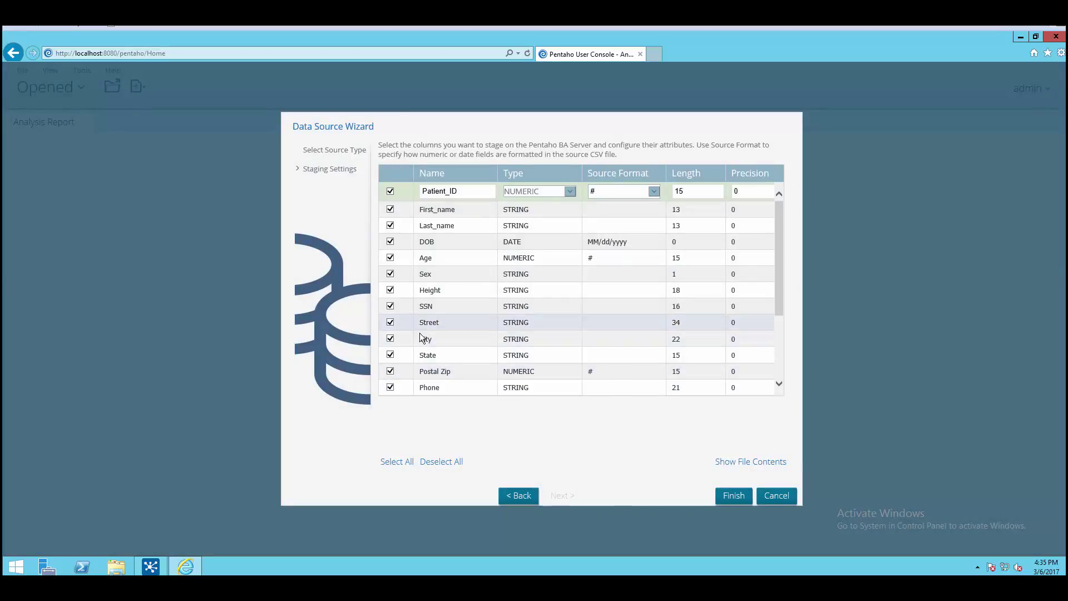
click(726, 495)
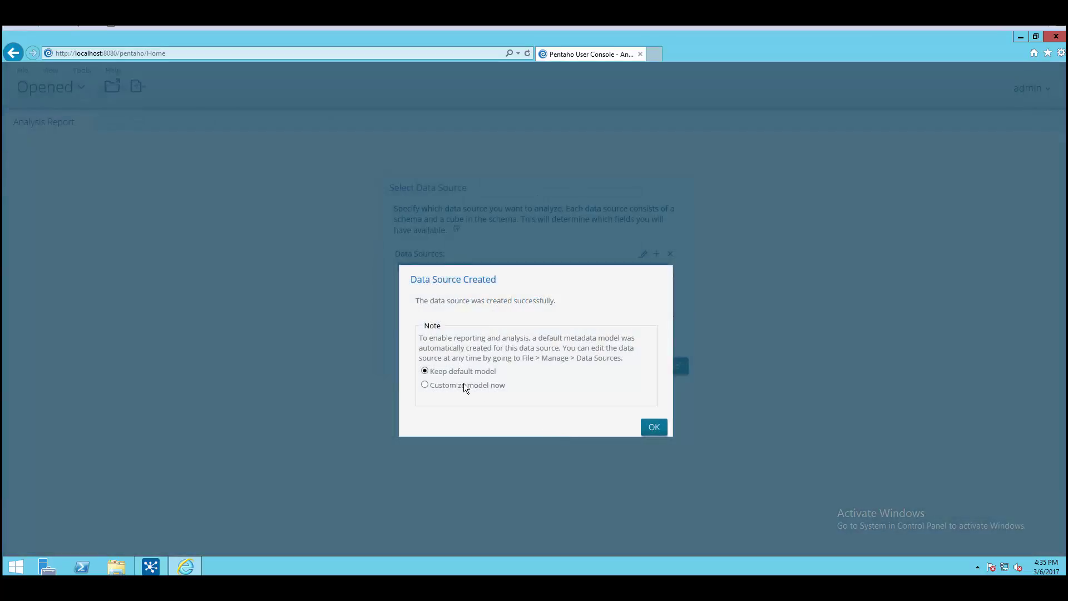
click(654, 427)
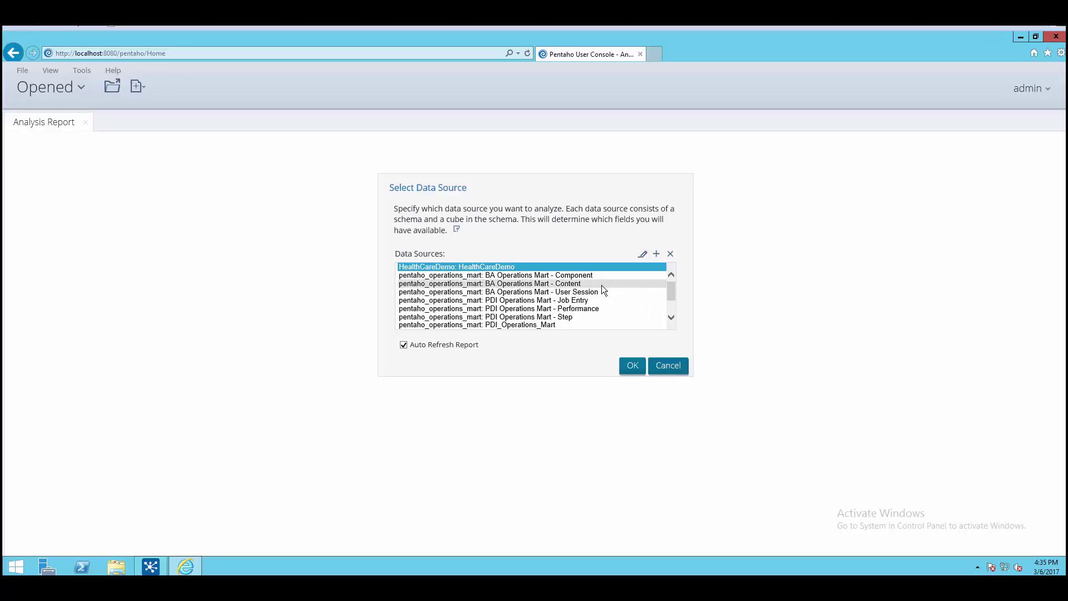
Step: Choose SCCounty301patients as the data source for the analysis report
drag(672, 291, 673, 310)
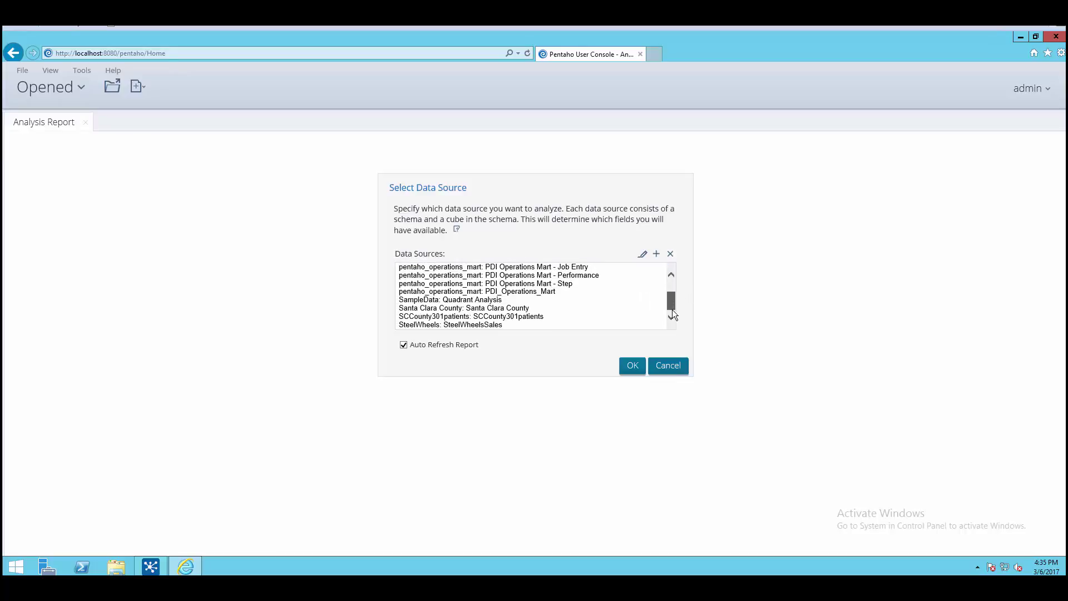
click(520, 317)
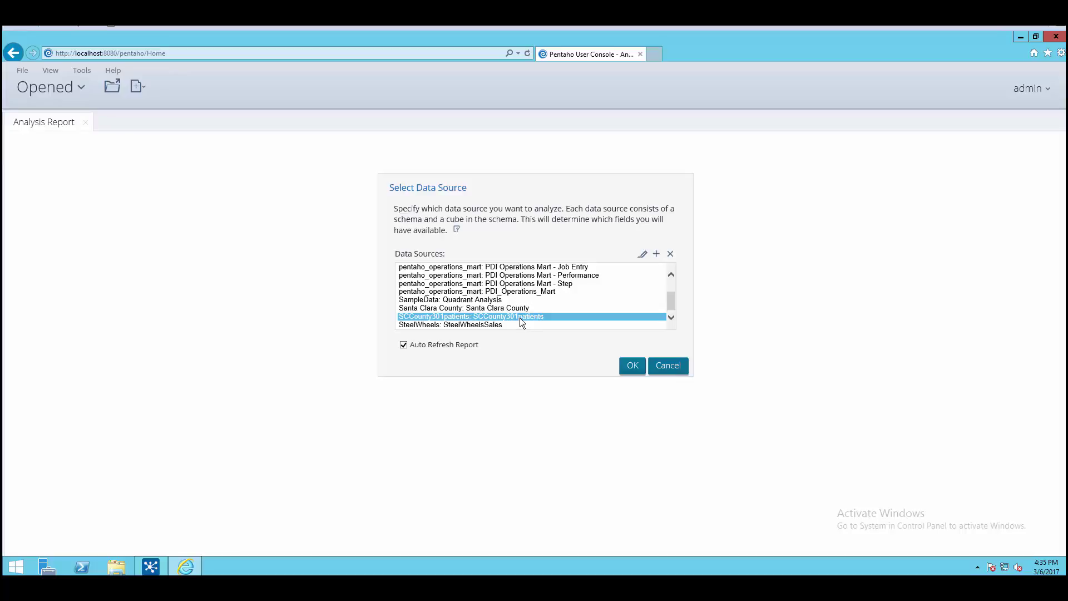
click(632, 367)
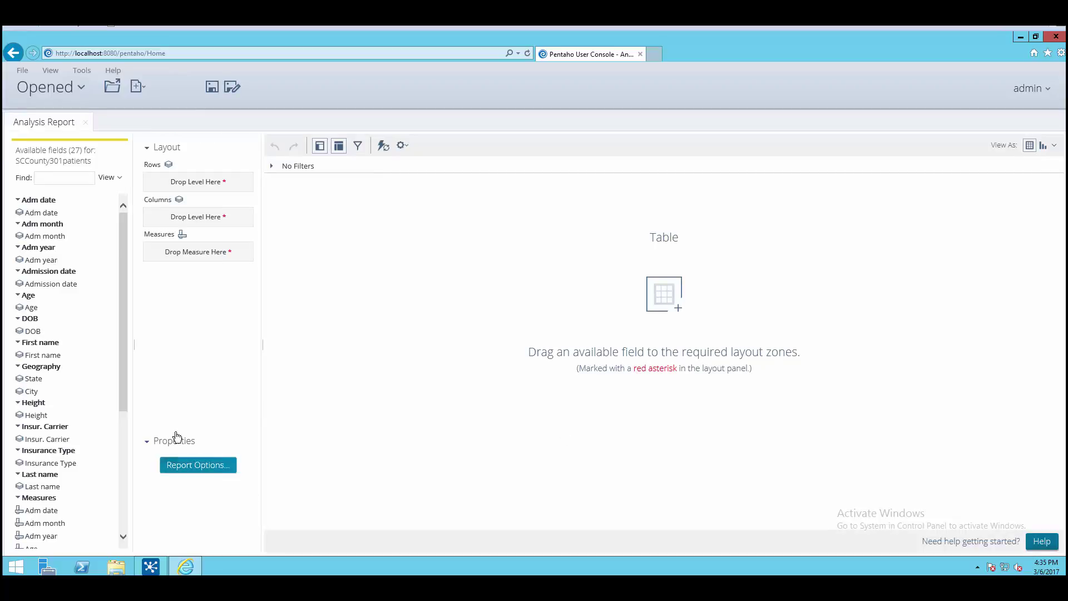
Step: Add Patient Counts as the report's measure and Adm year as its row level
drag(123, 385, 124, 458)
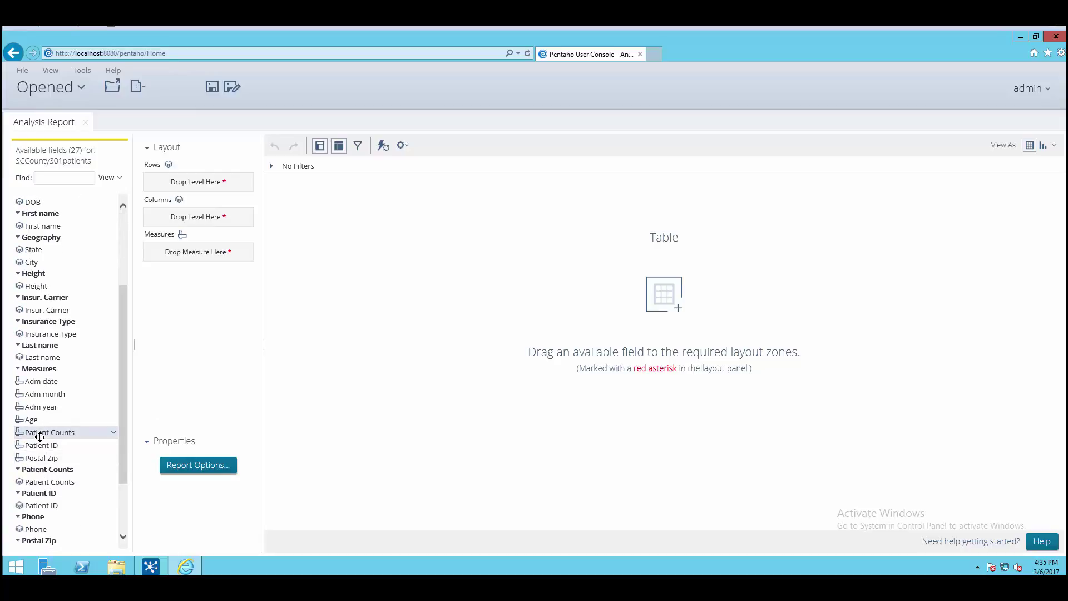
drag(48, 432, 193, 255)
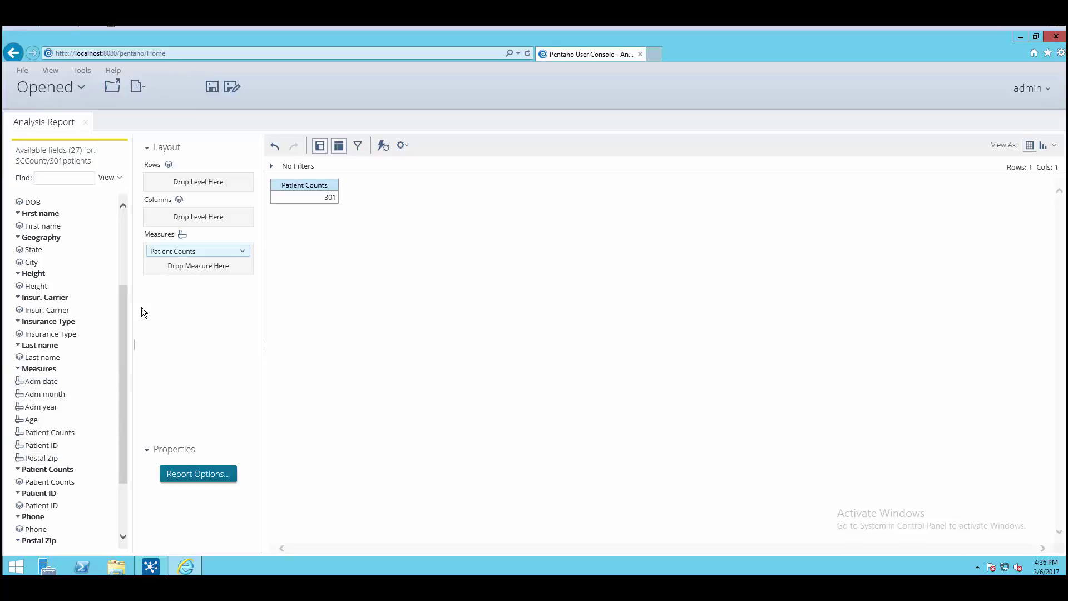
drag(122, 342, 125, 248)
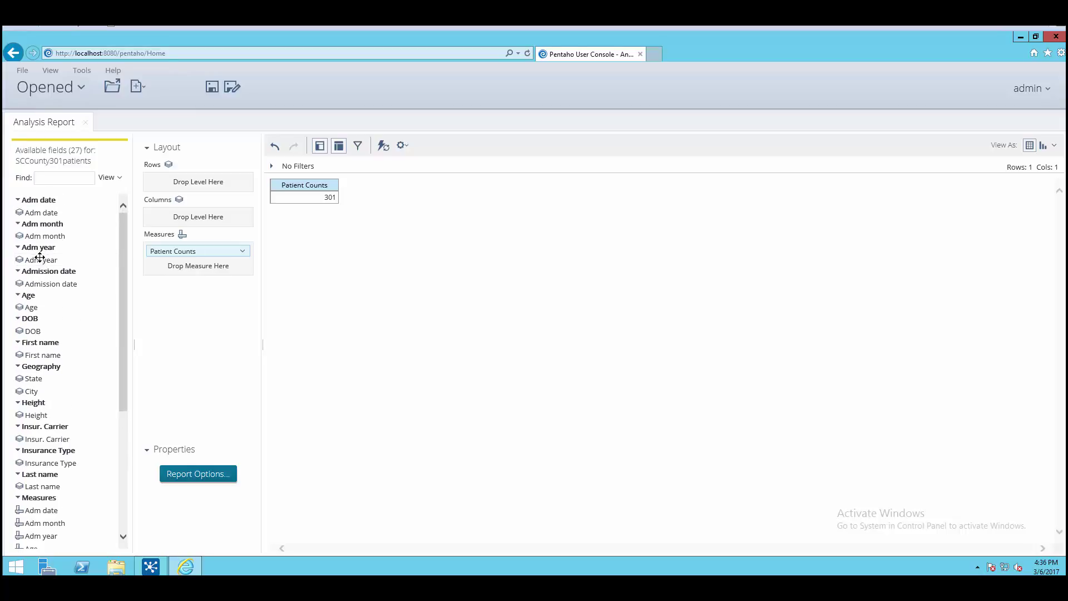
drag(79, 262, 167, 186)
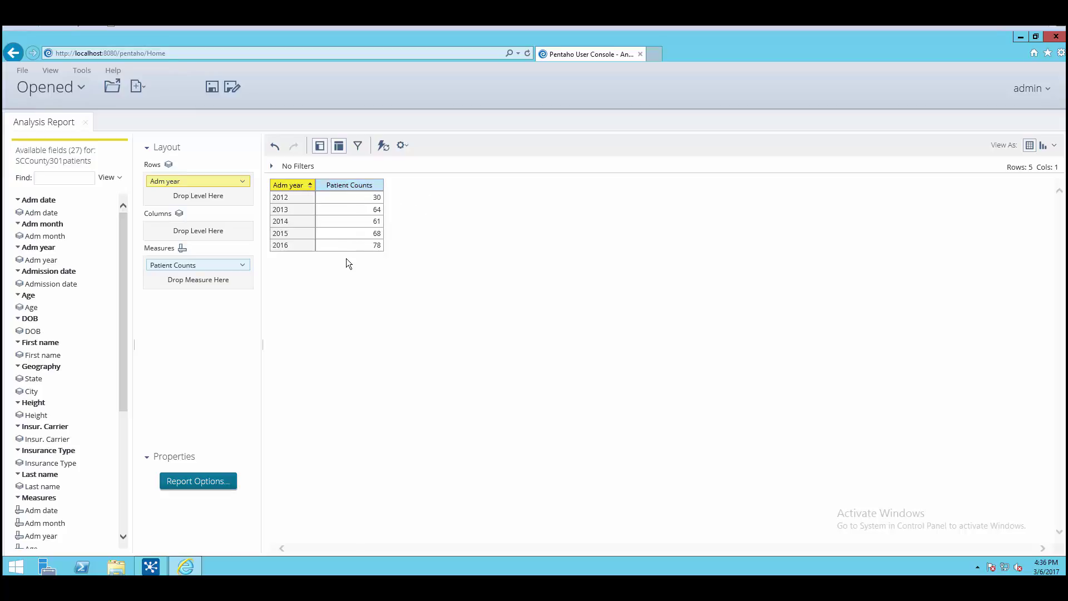
Step: Show the report as a bar chart and try Adm year as the series before returning it to the Y-axis
click(1054, 146)
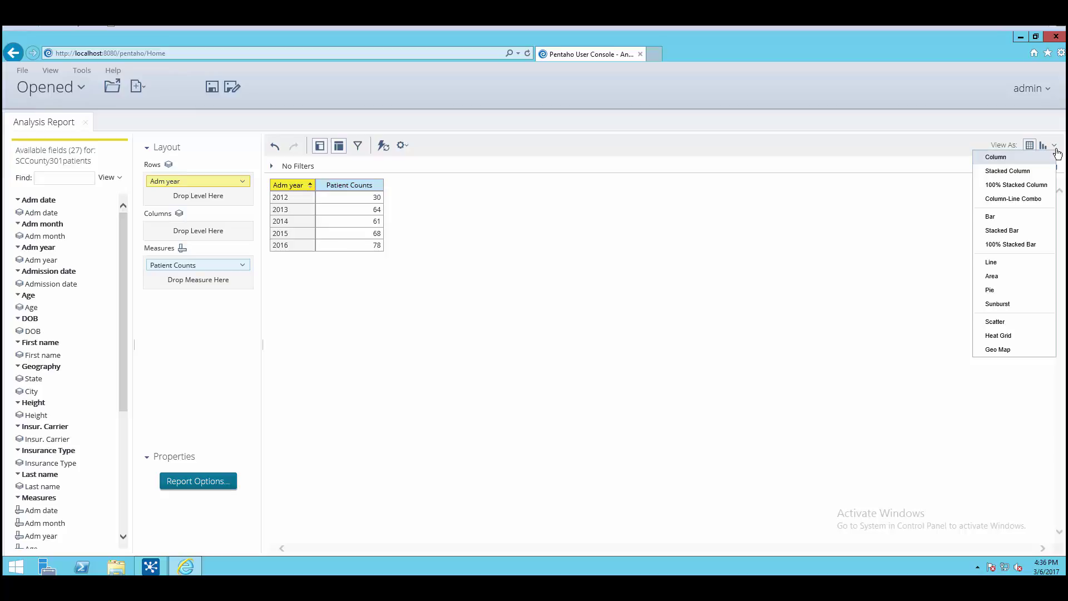
click(1016, 220)
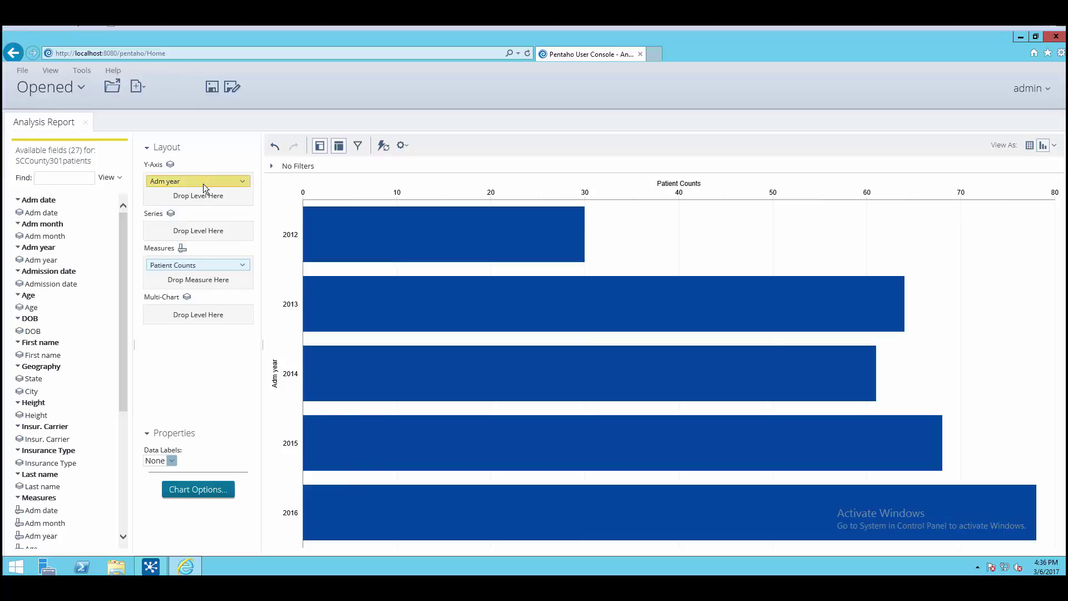
drag(203, 183, 208, 232)
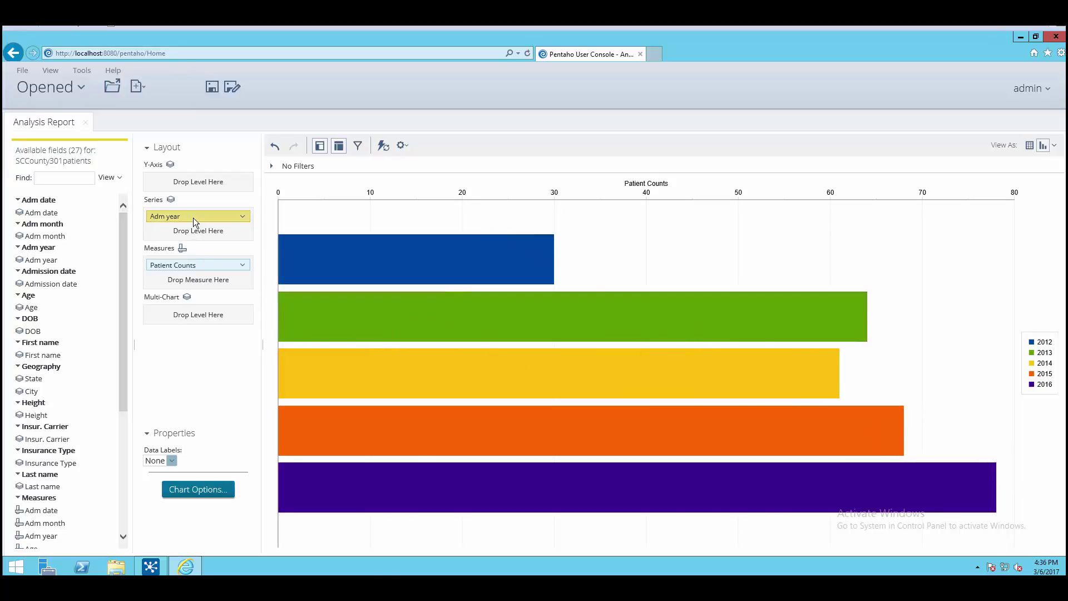
drag(193, 218, 192, 179)
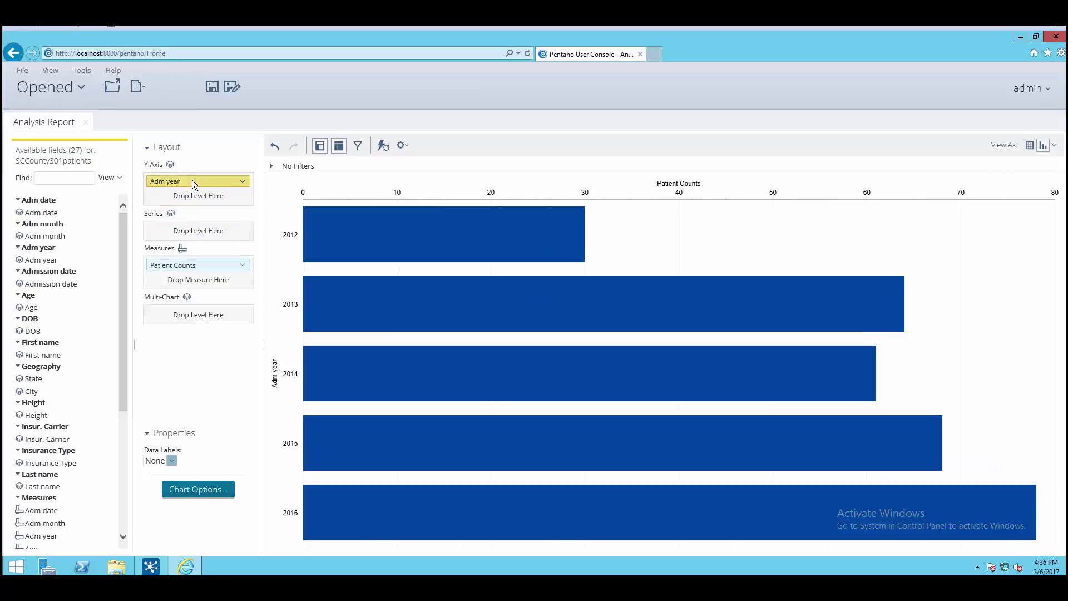
Step: Display the report as a column chart and add a linear trend line
click(1056, 147)
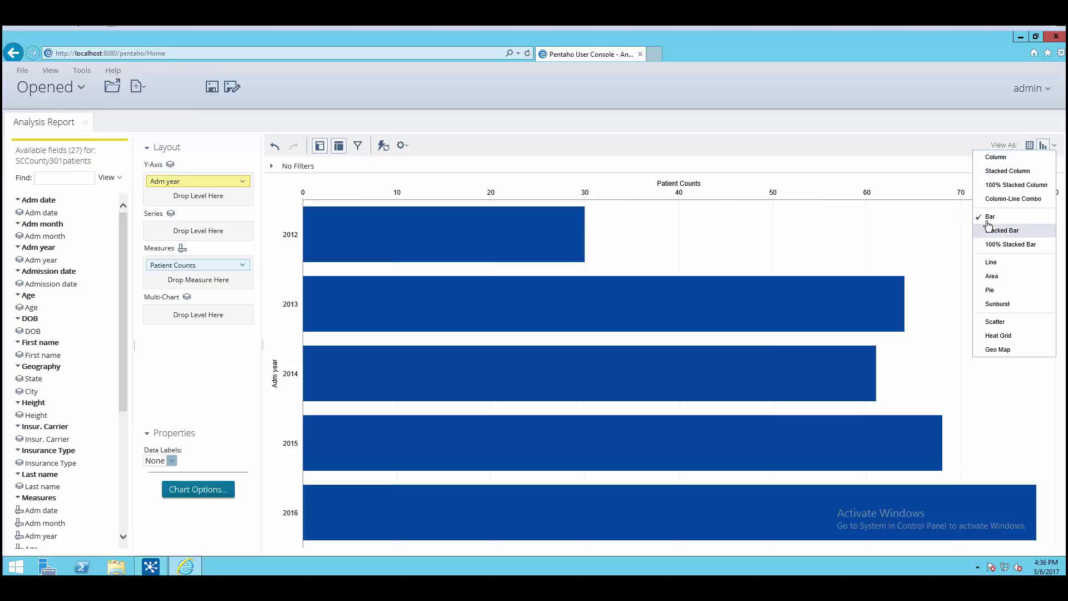
click(993, 161)
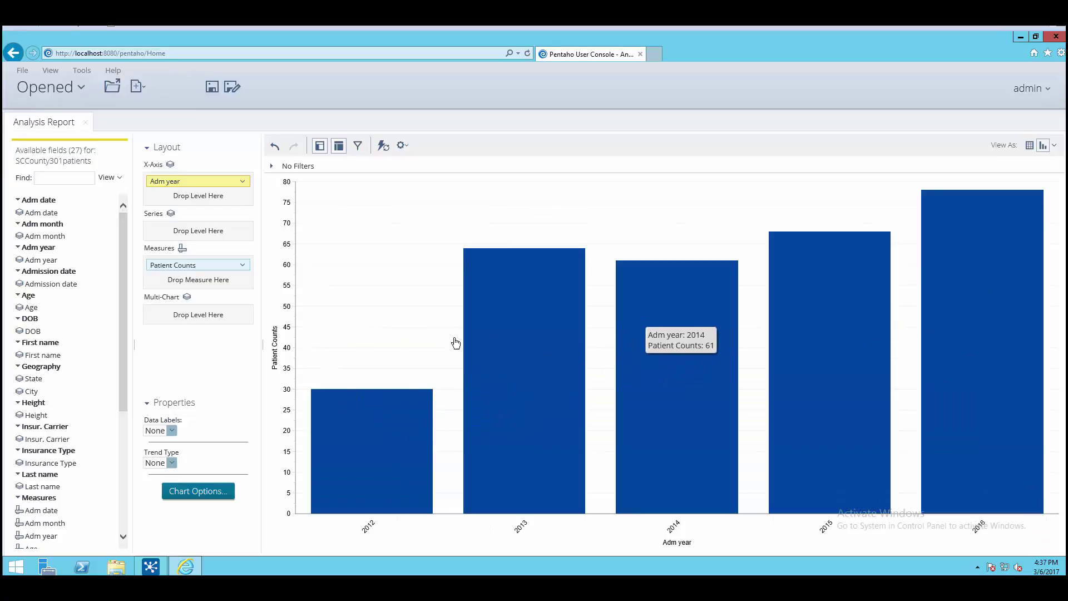
click(173, 465)
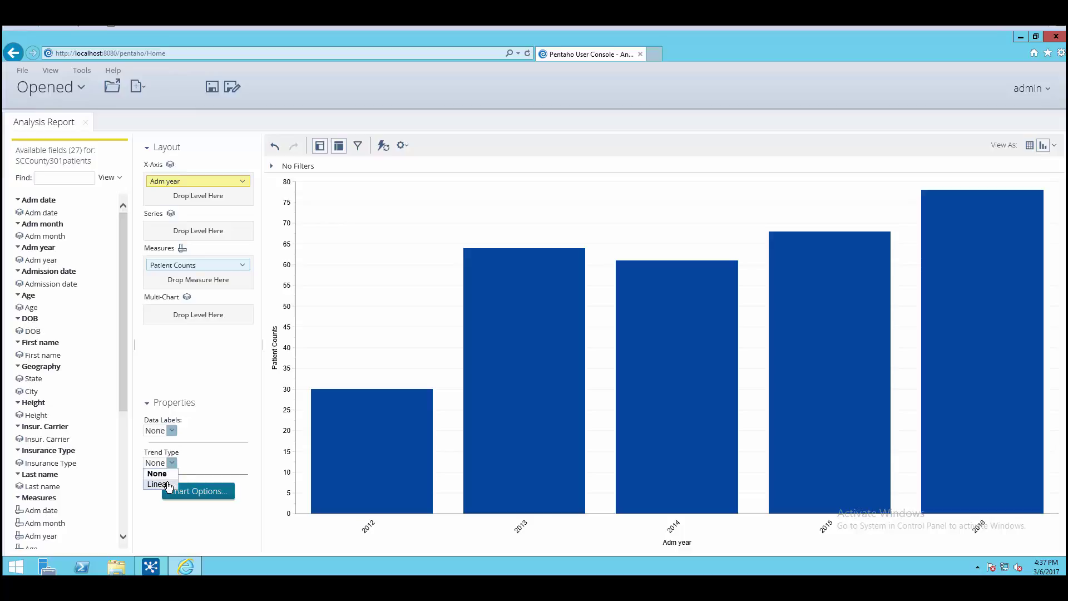
click(168, 486)
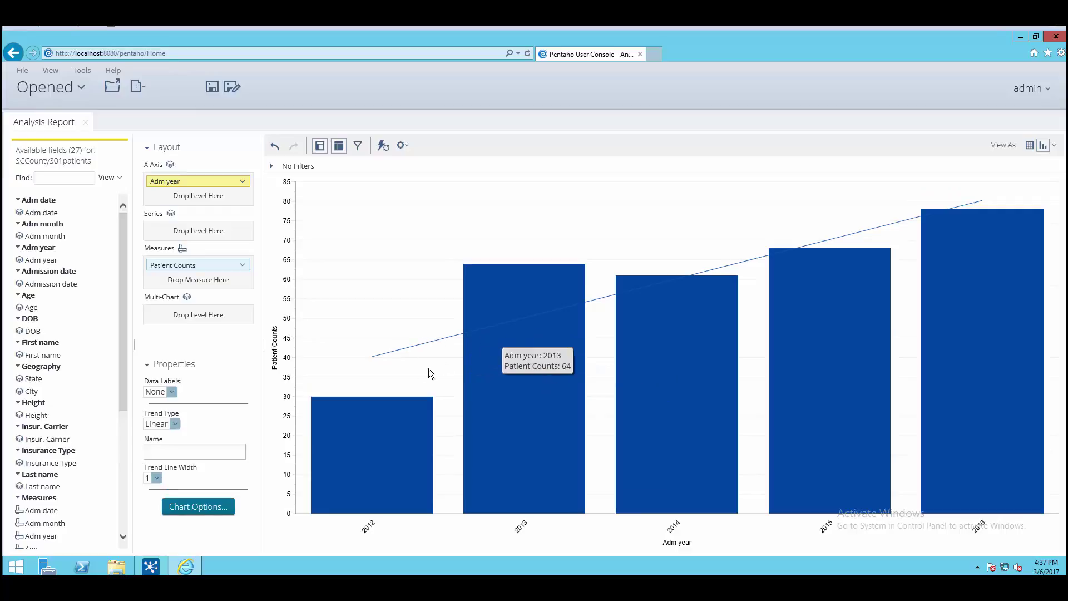
Step: Set the trend line width of the column chart to 5
click(157, 479)
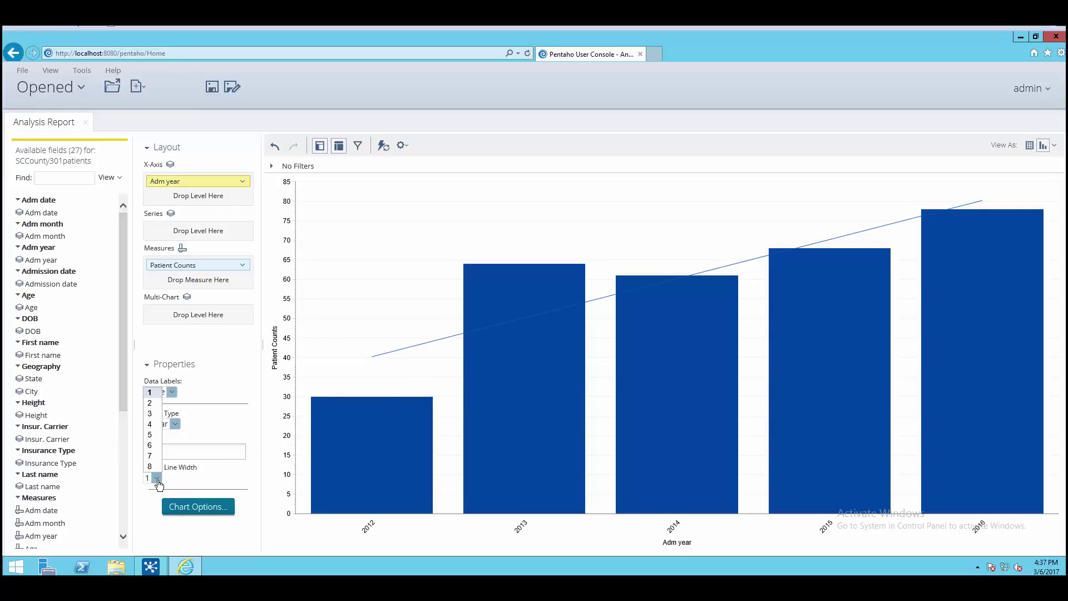
click(156, 435)
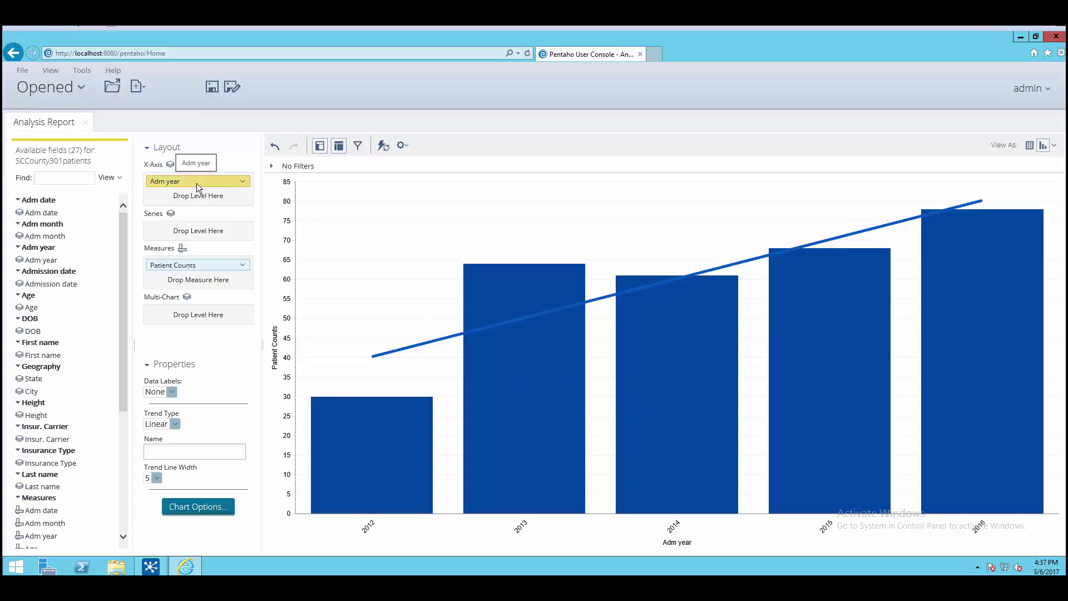
Step: Replace Adm year with State as the X-axis level and display the report as a Geo Map
drag(197, 183, 1032, 525)
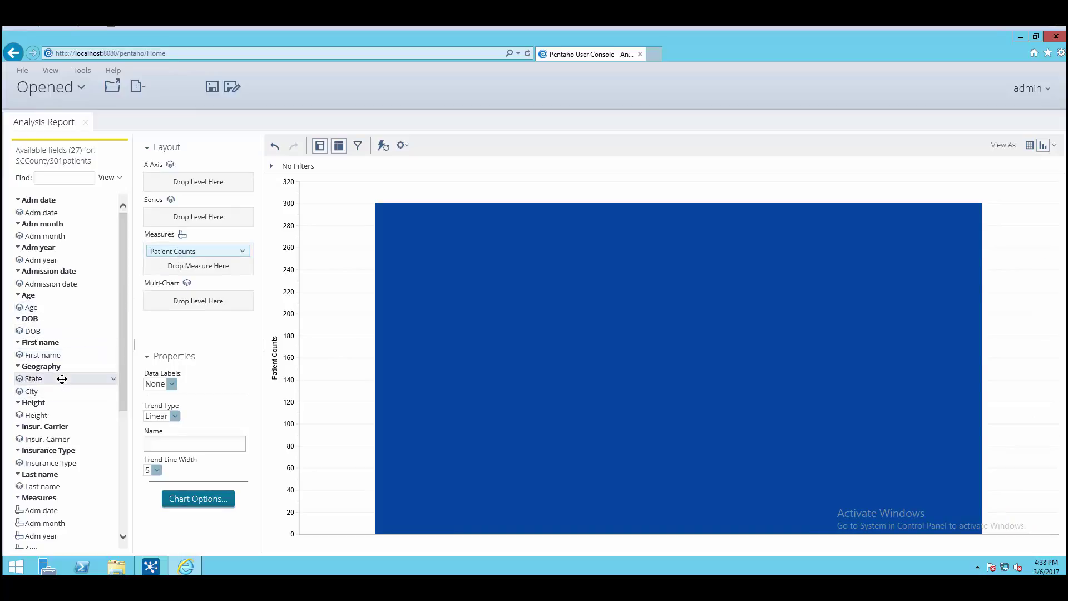
drag(62, 379, 162, 181)
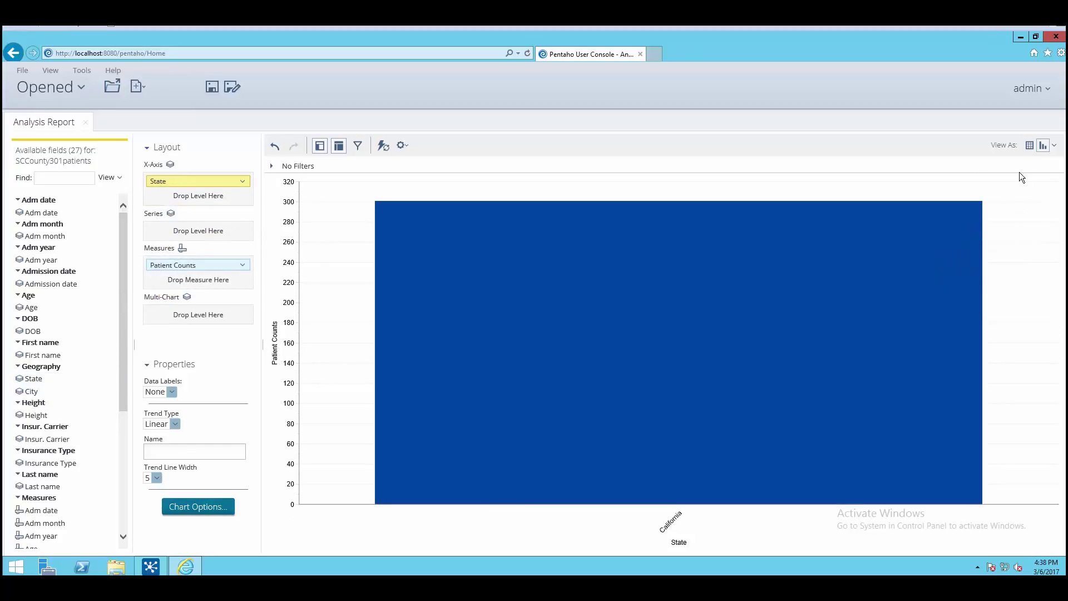
click(1055, 149)
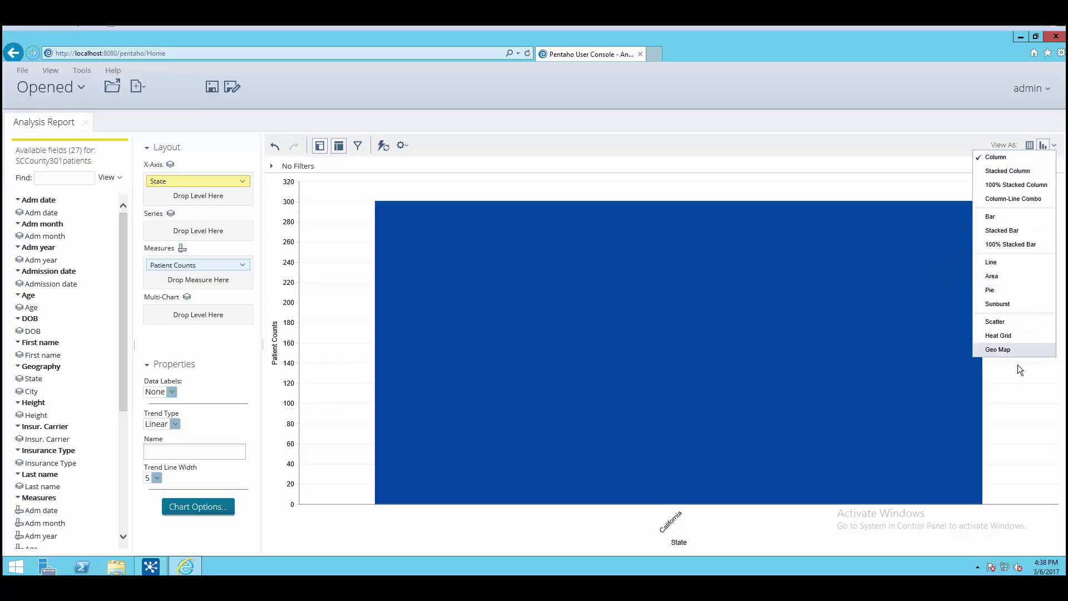
click(1012, 351)
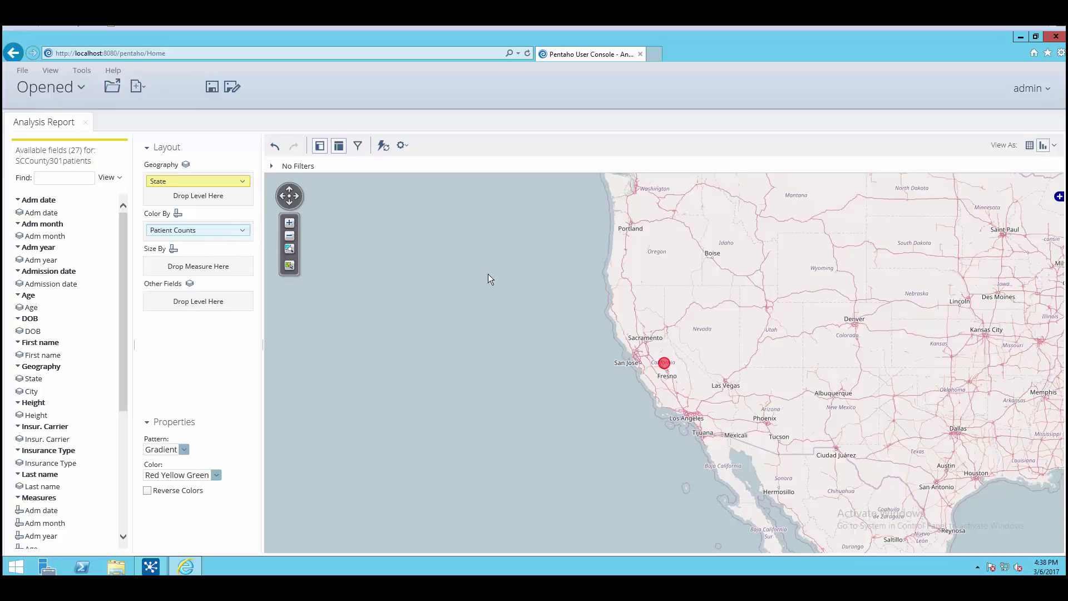
Step: Examine the California map up close around San Jose and the surrounding Bay Area
scroll(523, 321, up, 1)
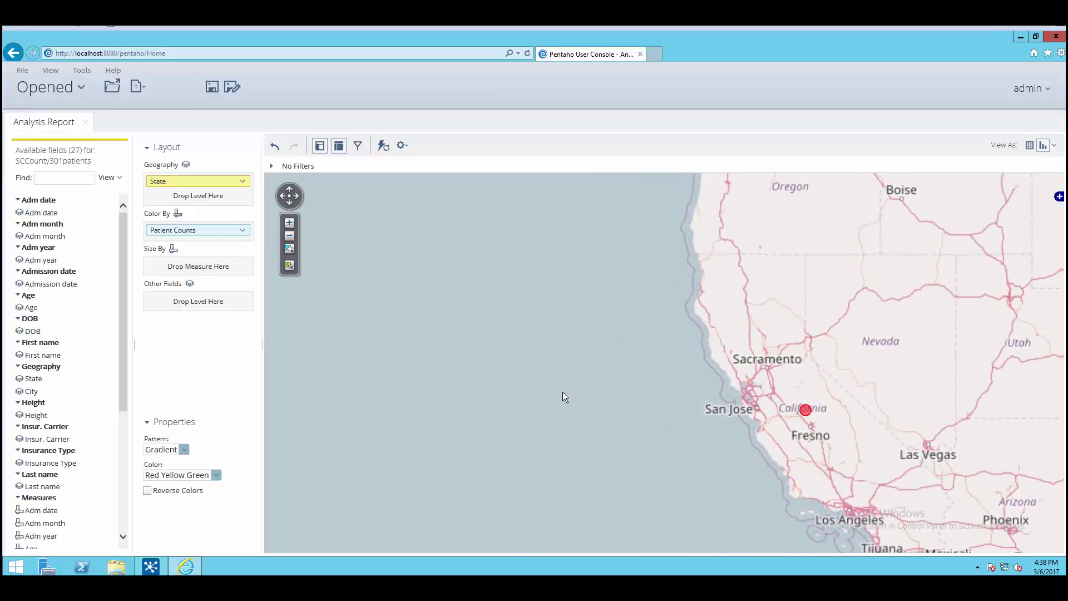
drag(562, 392, 436, 325)
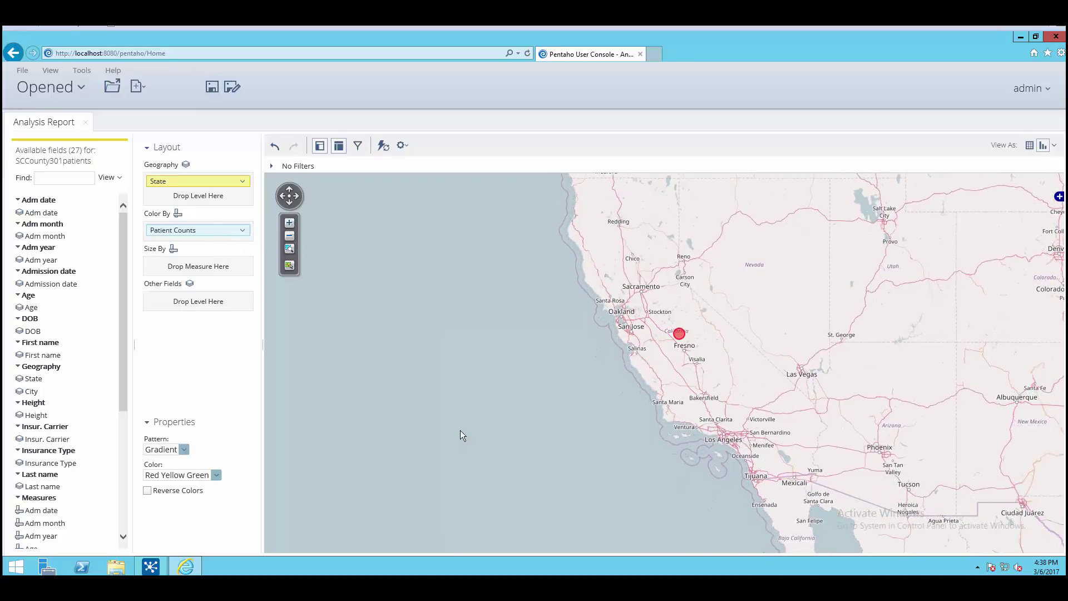
scroll(459, 430, up, 1)
drag(481, 438, 461, 467)
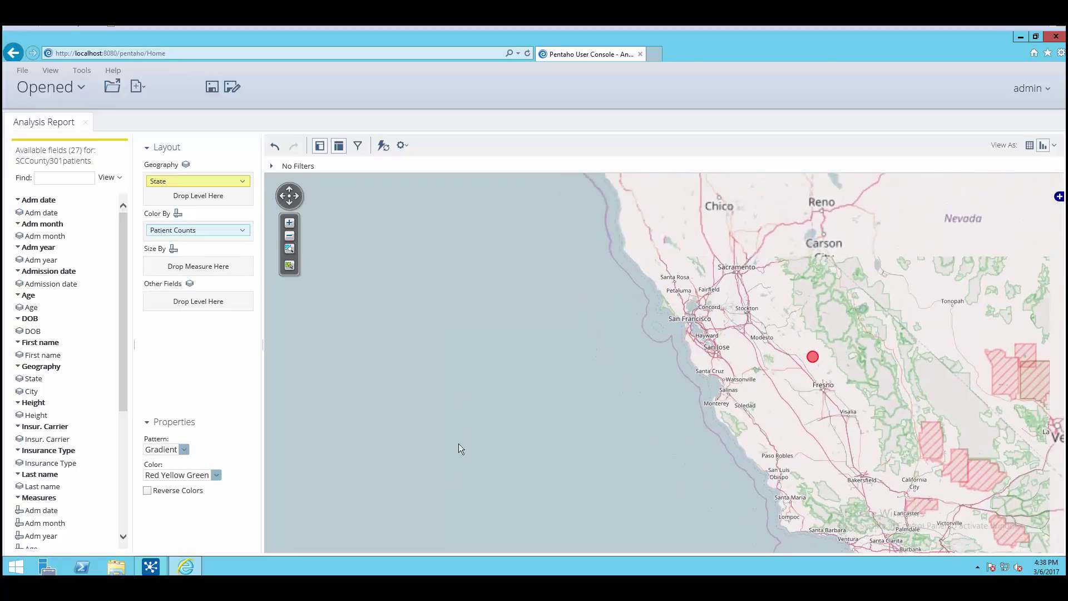
scroll(459, 421, up, 2)
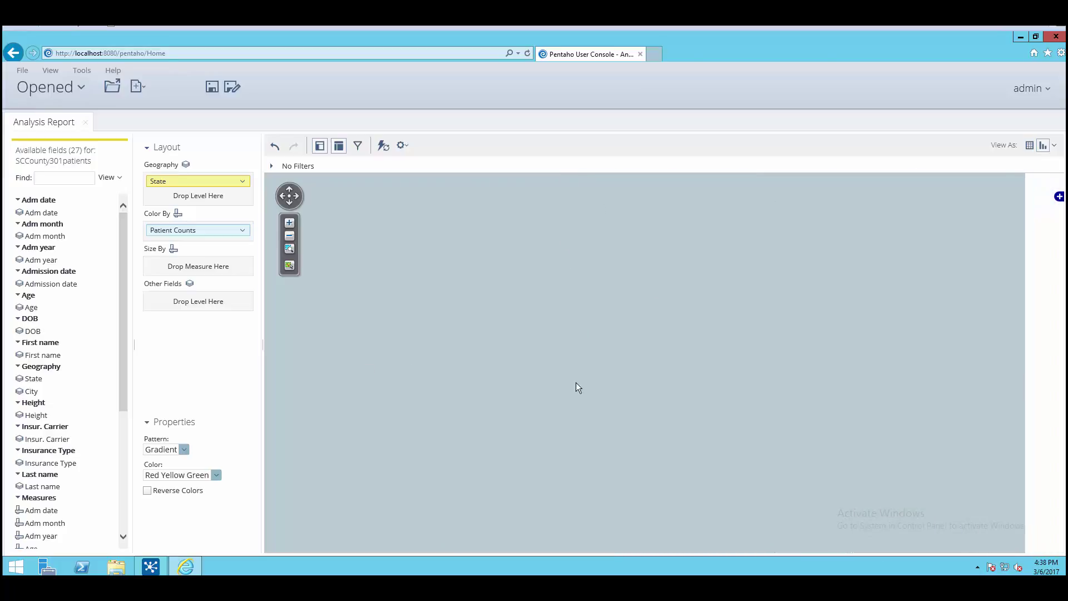
drag(758, 372, 466, 383)
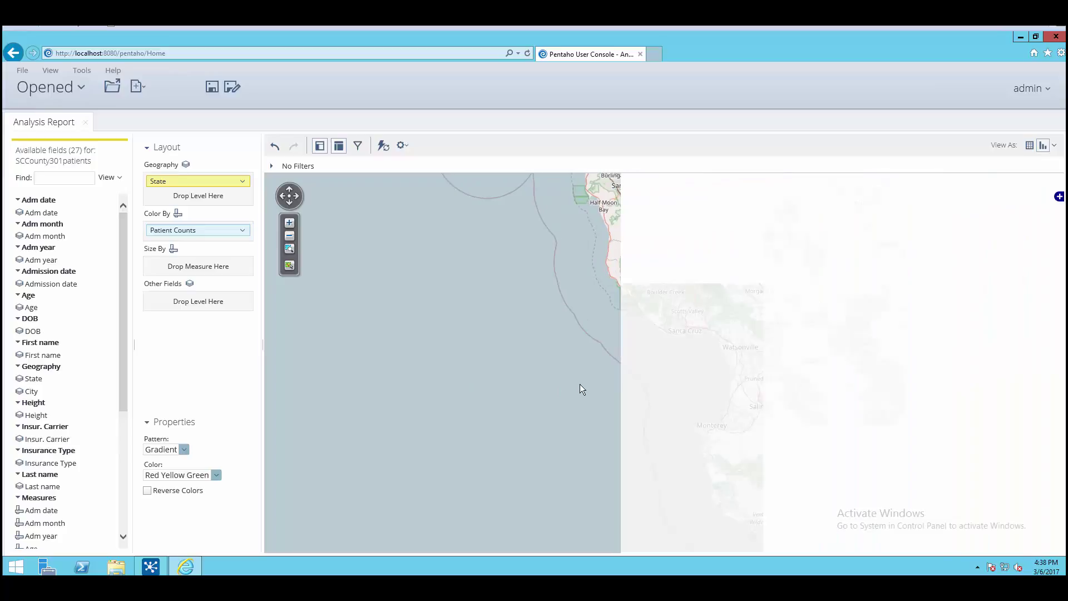
drag(696, 381, 596, 386)
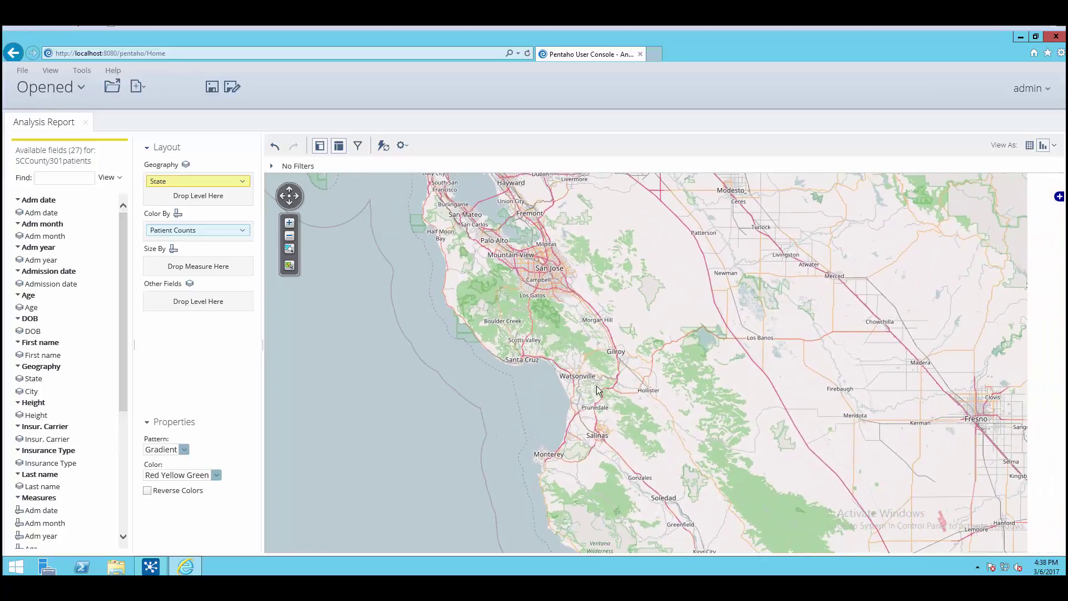
double_click(294, 223)
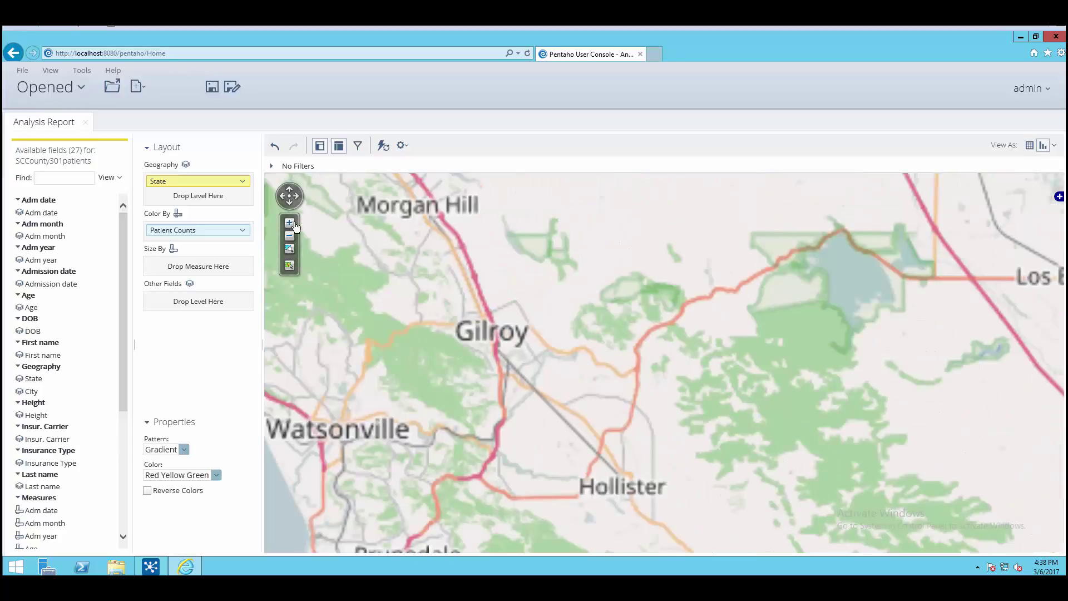
drag(522, 412, 860, 546)
drag(573, 306, 760, 481)
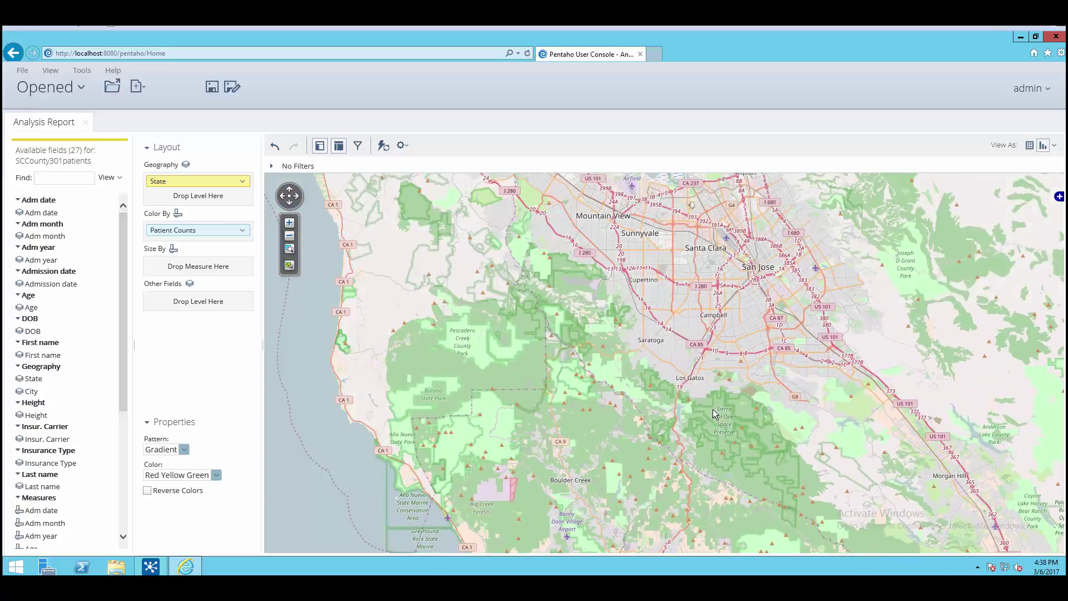
scroll(643, 413, down, 1)
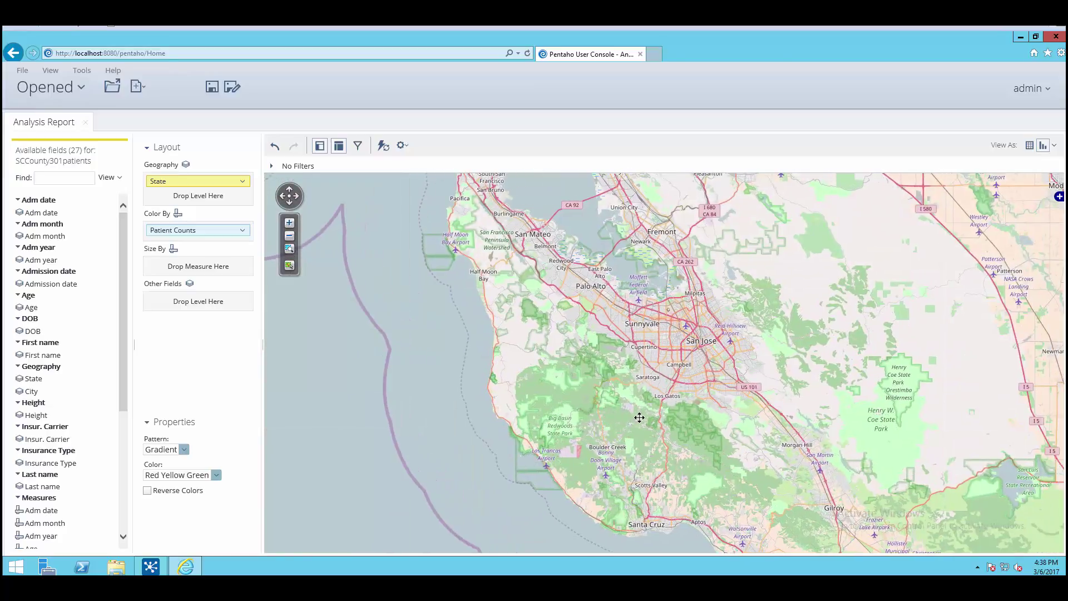
drag(639, 418, 657, 445)
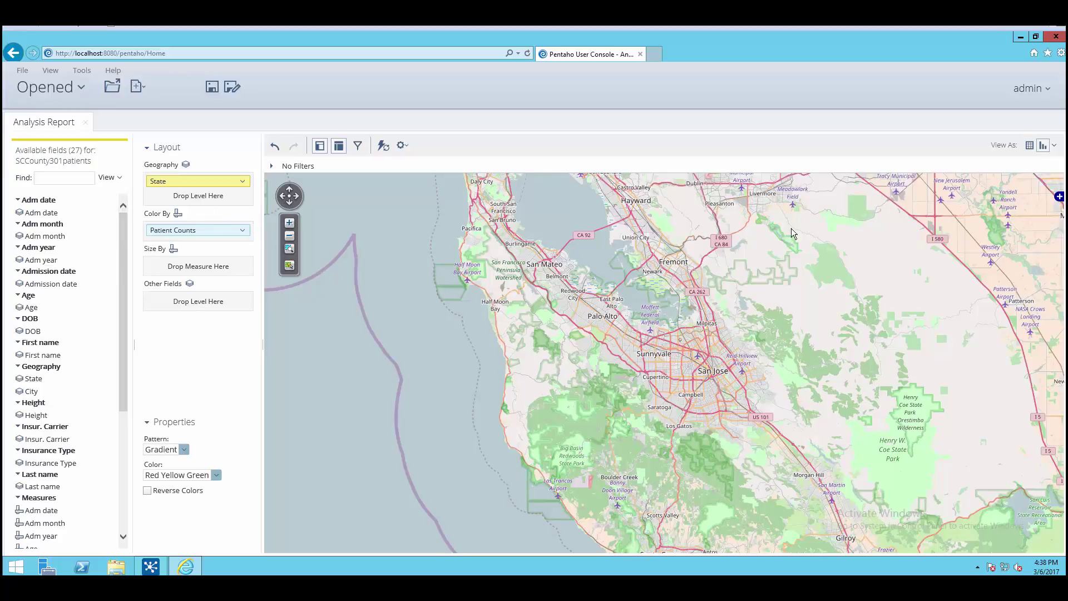
Step: Add City as a row level below State in the table view and return the report to the Geo Map
click(1031, 147)
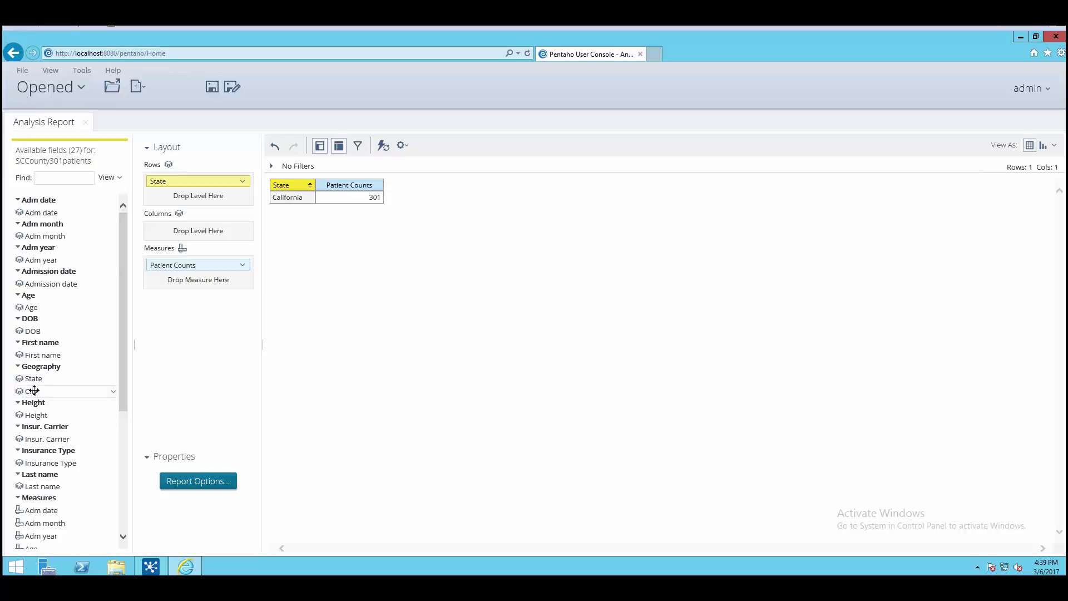
drag(45, 383, 237, 194)
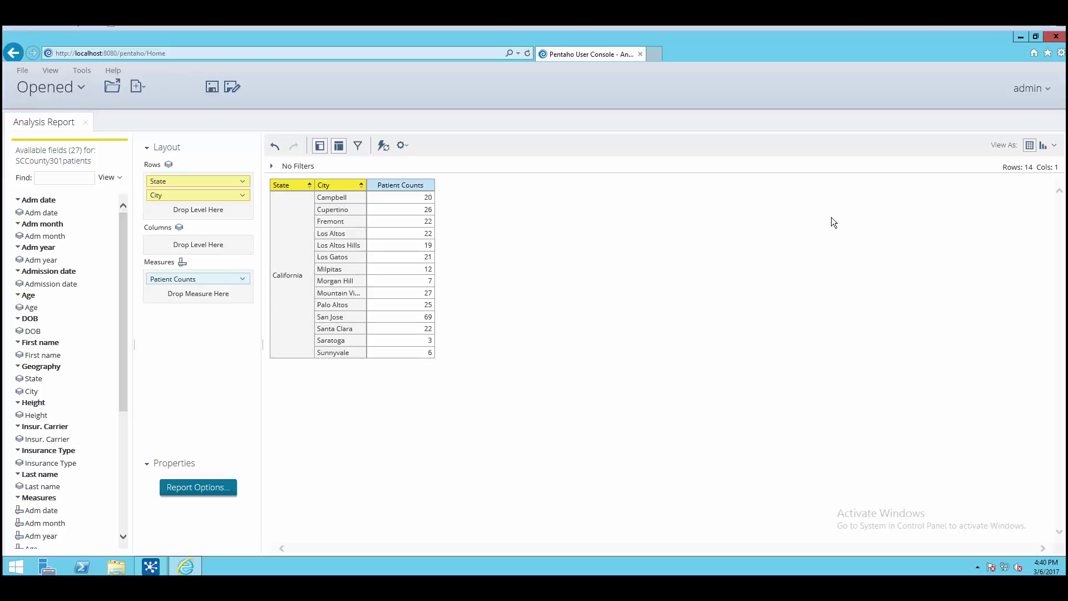
click(1056, 147)
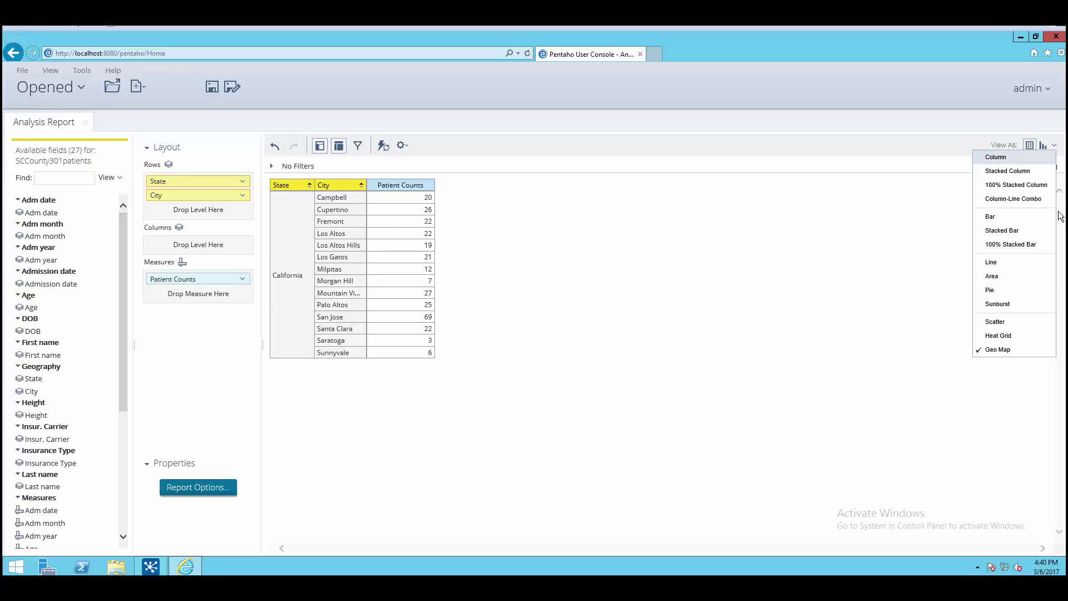
click(1031, 352)
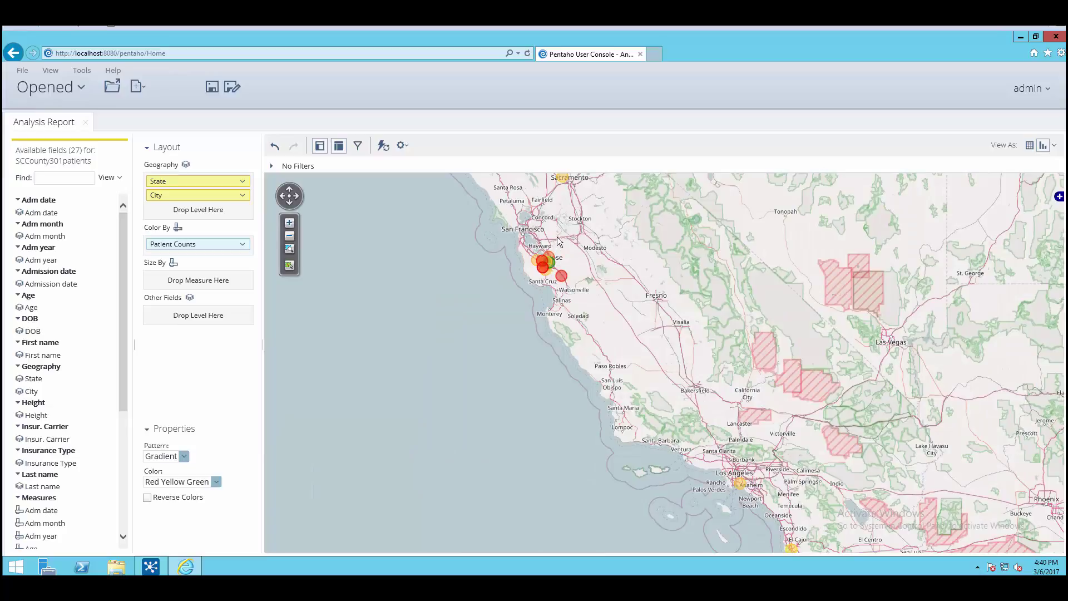
Step: Focus the map on the San Jose area and move Patient Counts from Color By to Size By
scroll(590, 279, up, 1)
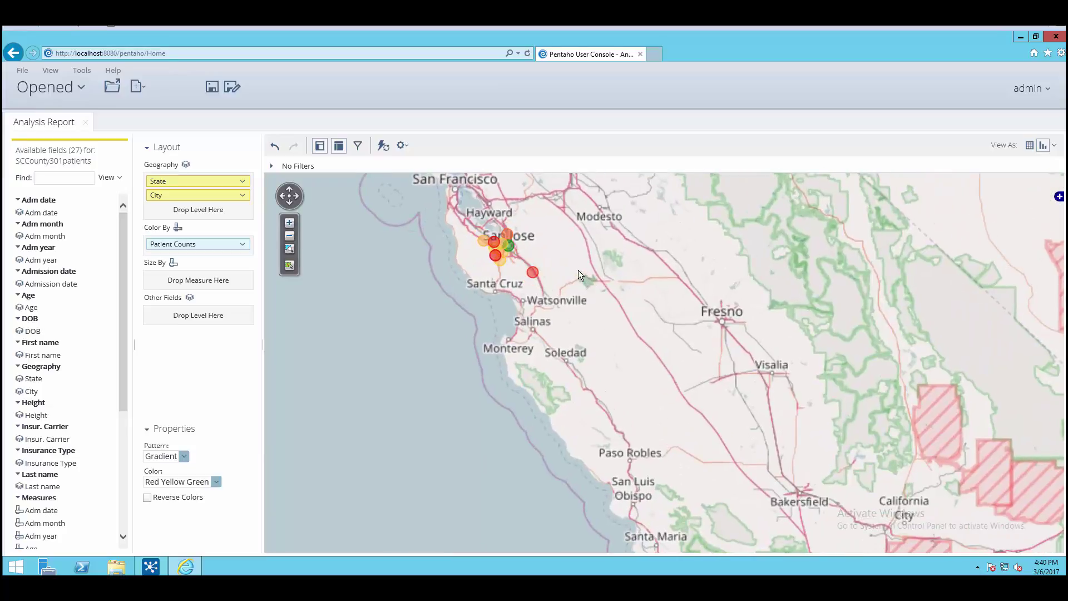
drag(579, 269, 686, 373)
scroll(685, 372, up, 2)
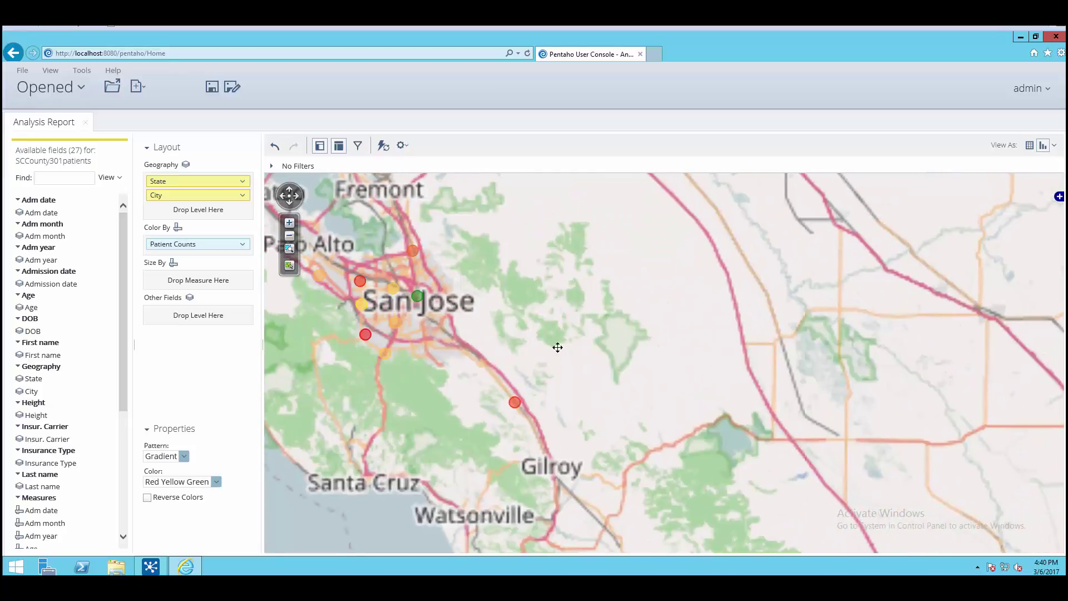
drag(556, 348, 797, 396)
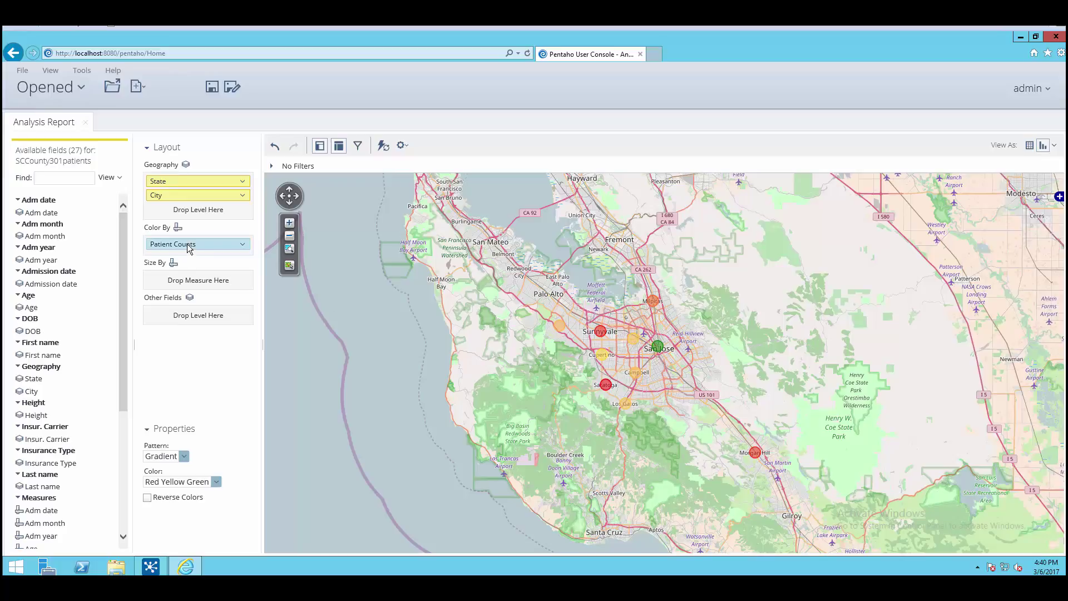
drag(188, 244, 180, 279)
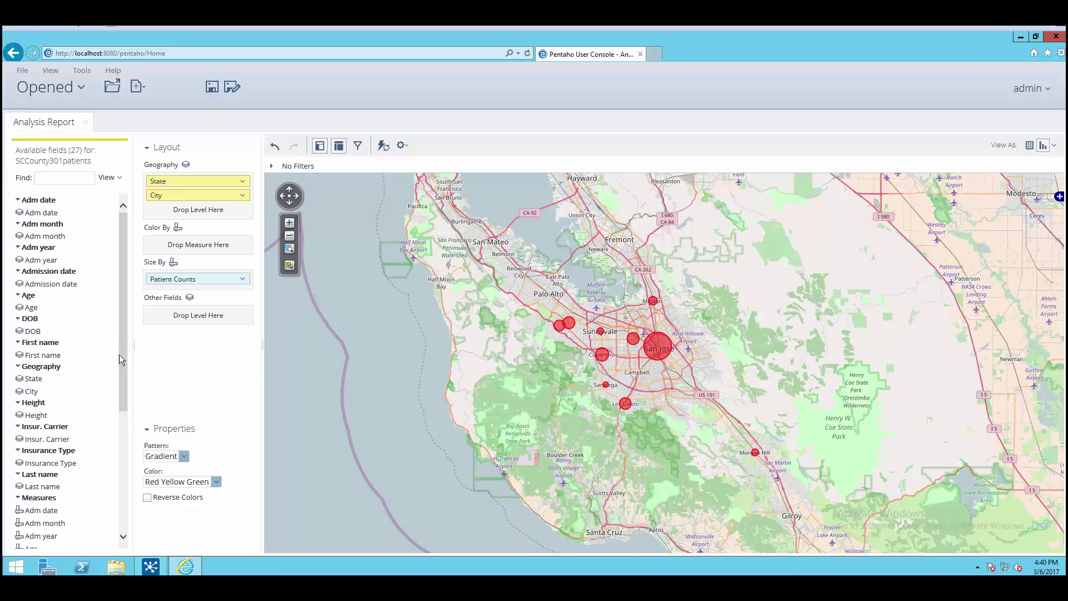
Step: Try Postal Zip as a Geography level below City, check a marker, and remove the level from the report
drag(120, 355, 117, 327)
drag(119, 358, 120, 476)
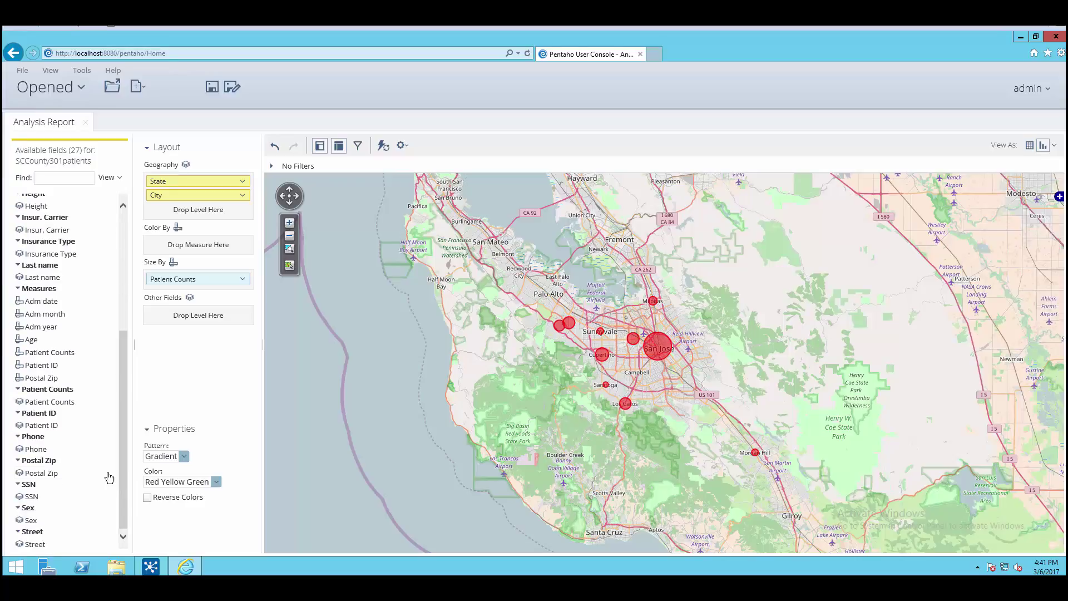
drag(39, 475, 183, 216)
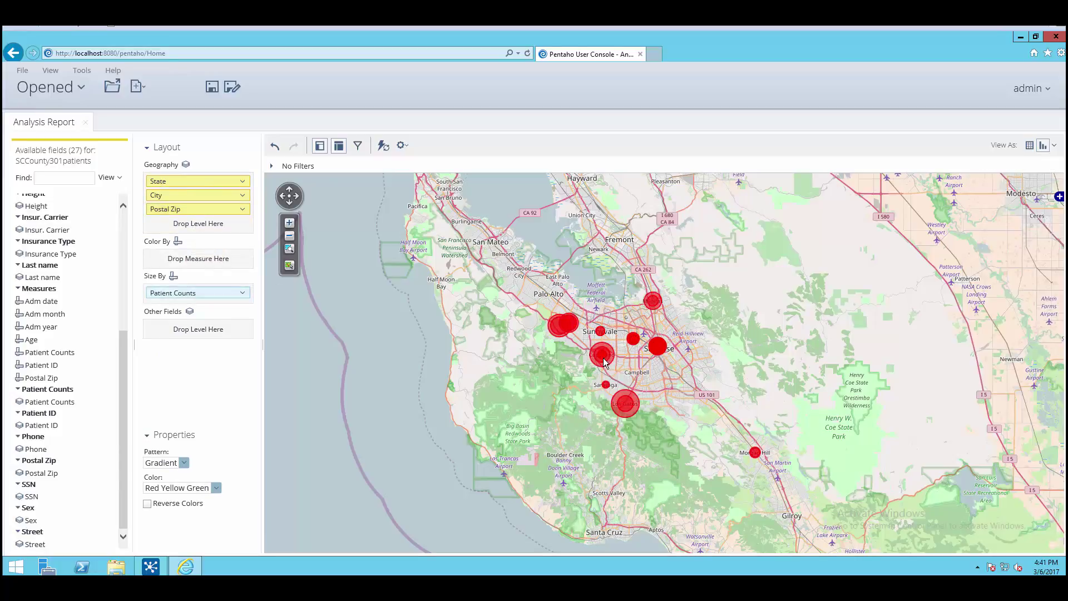
mouse_move(605, 362)
drag(192, 208, 1030, 520)
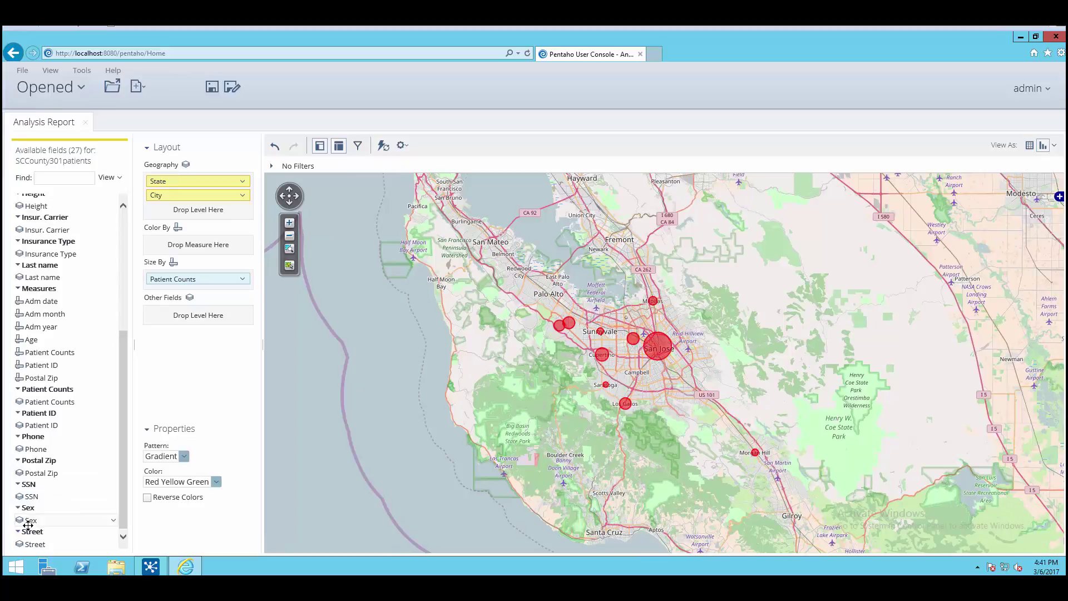
Step: Try Sex as a Geography level below City, sort it Z→A, and remove it from the report
drag(28, 523, 177, 219)
mouse_move(661, 349)
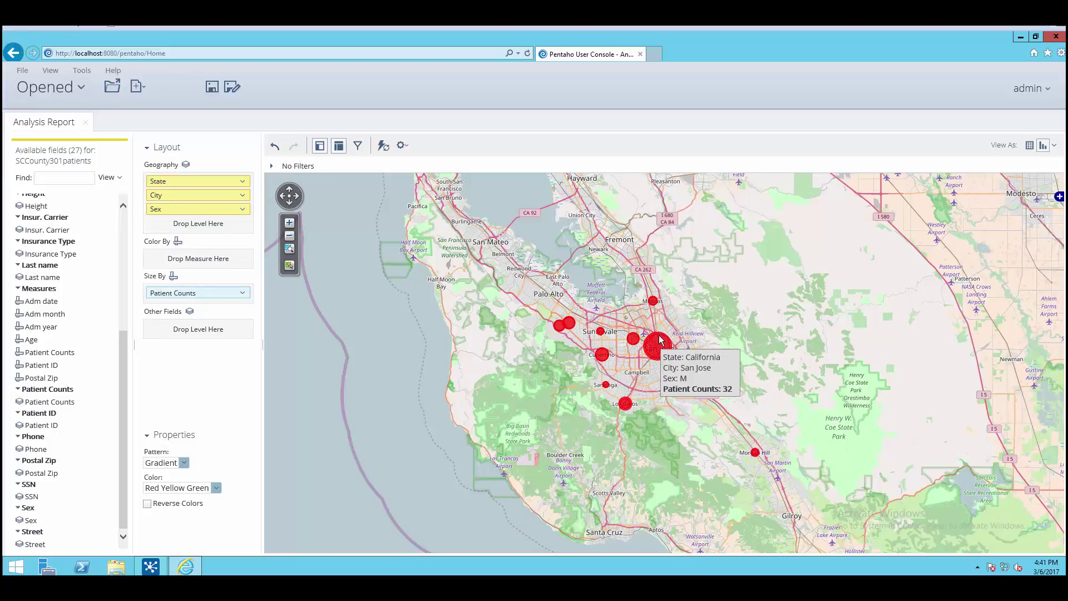
mouse_move(654, 306)
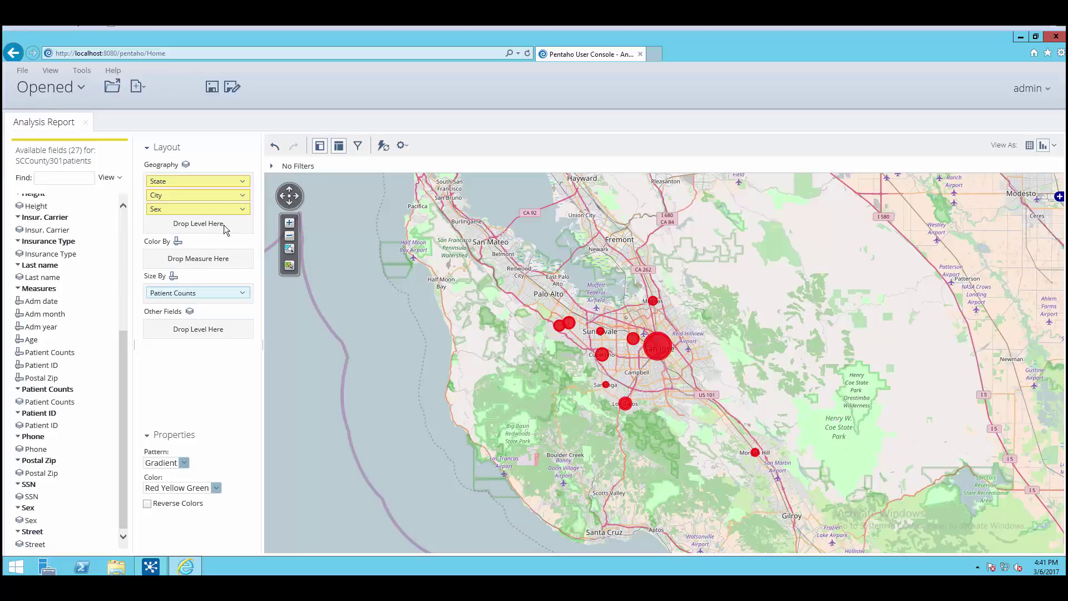
click(242, 210)
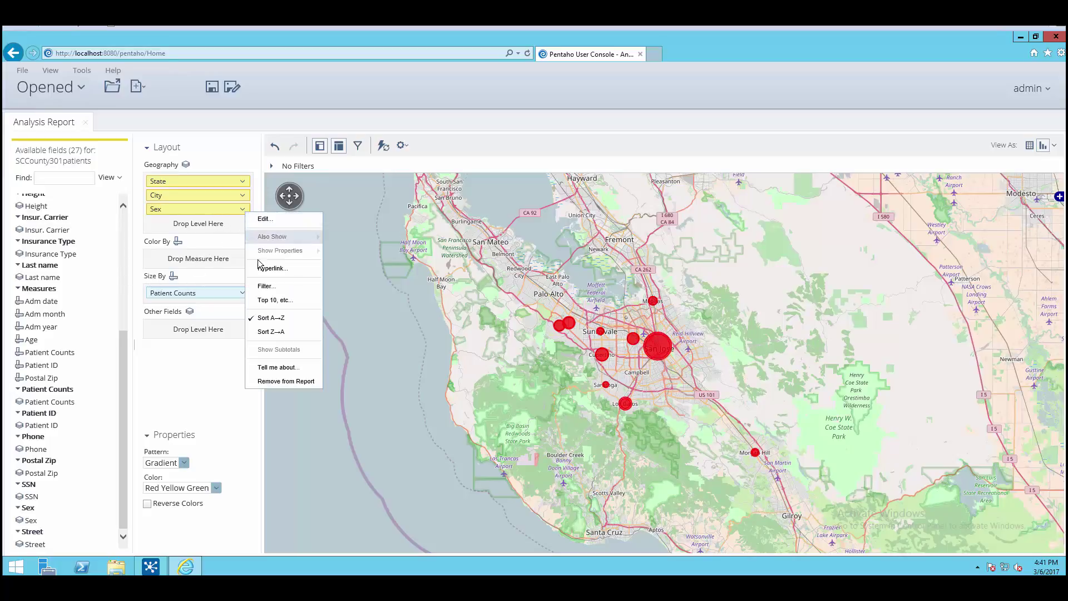
click(268, 332)
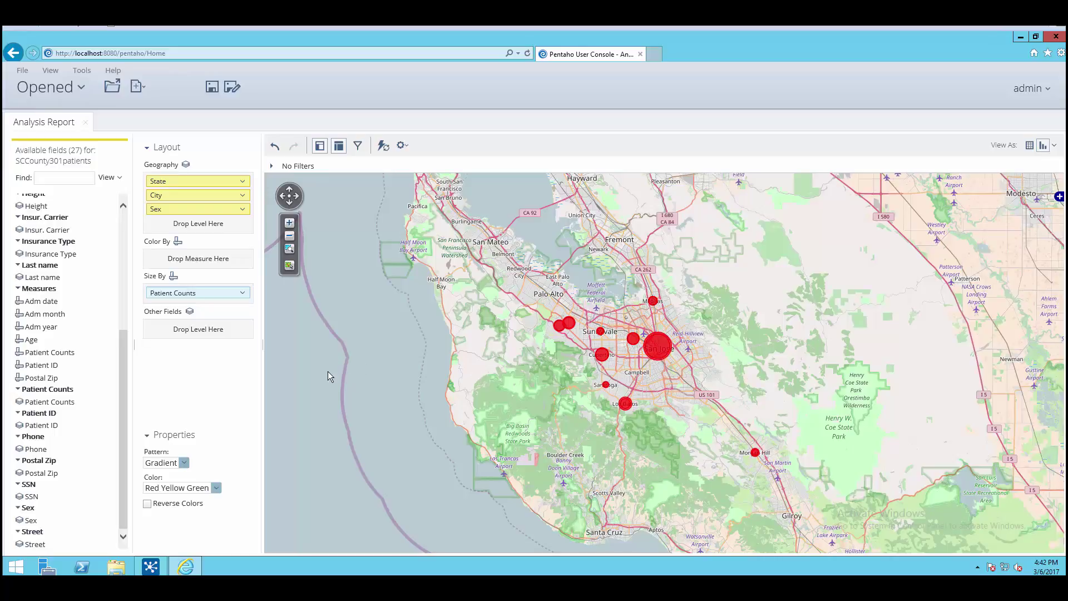
drag(219, 212, 1029, 523)
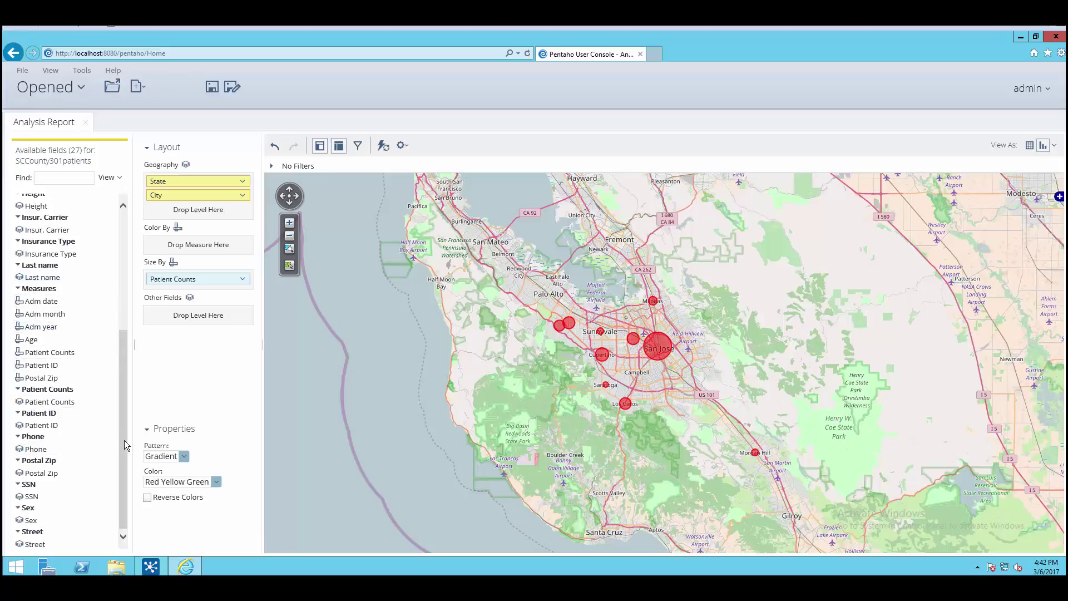
Step: Add Age as a Geography level below City on the map report
drag(125, 439, 119, 362)
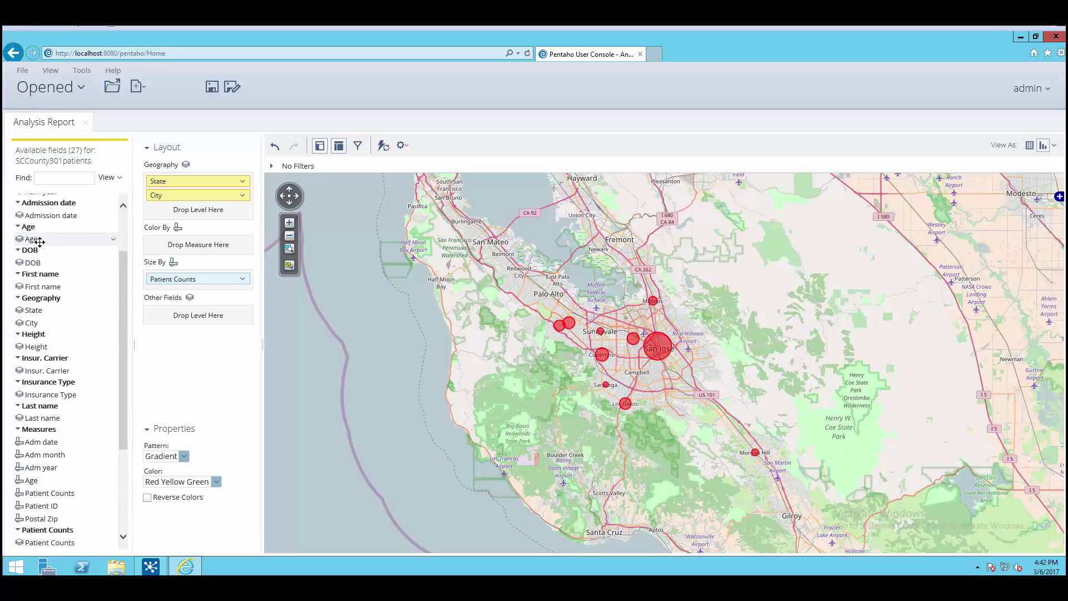
drag(33, 239, 162, 212)
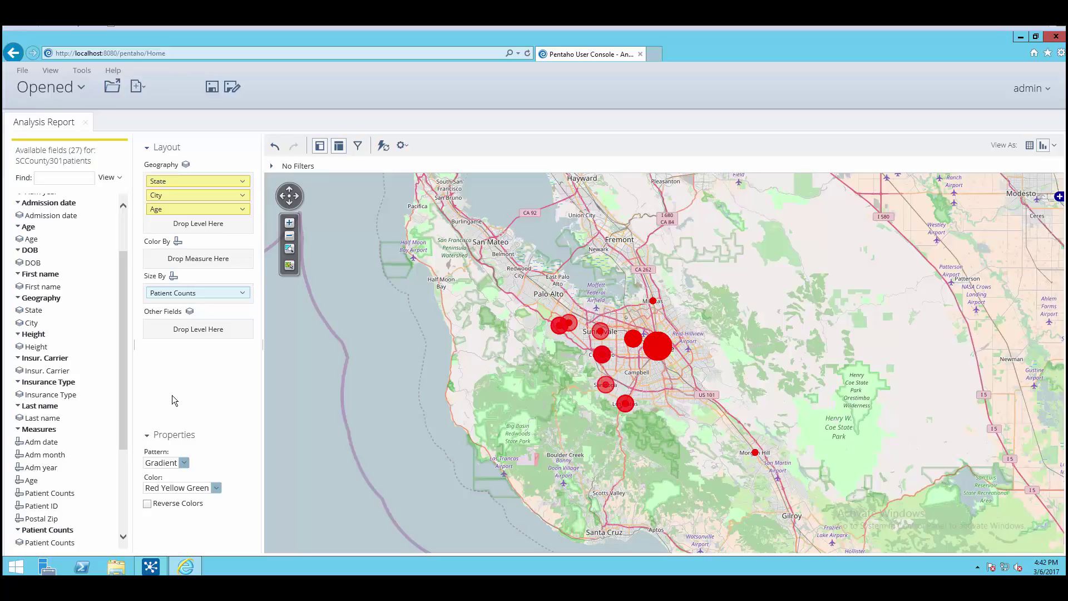
click(241, 295)
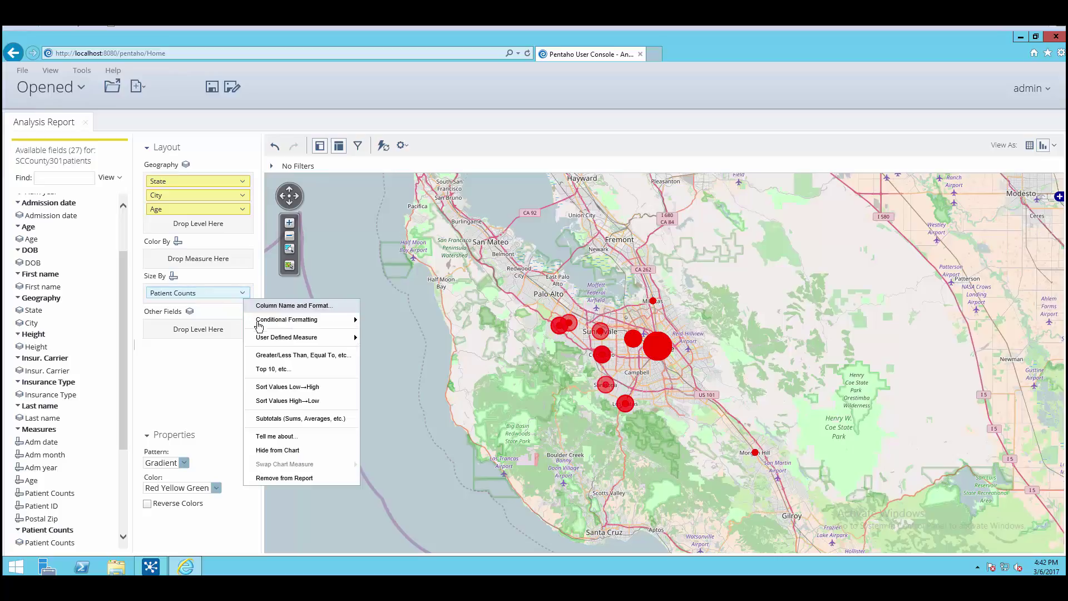
click(289, 356)
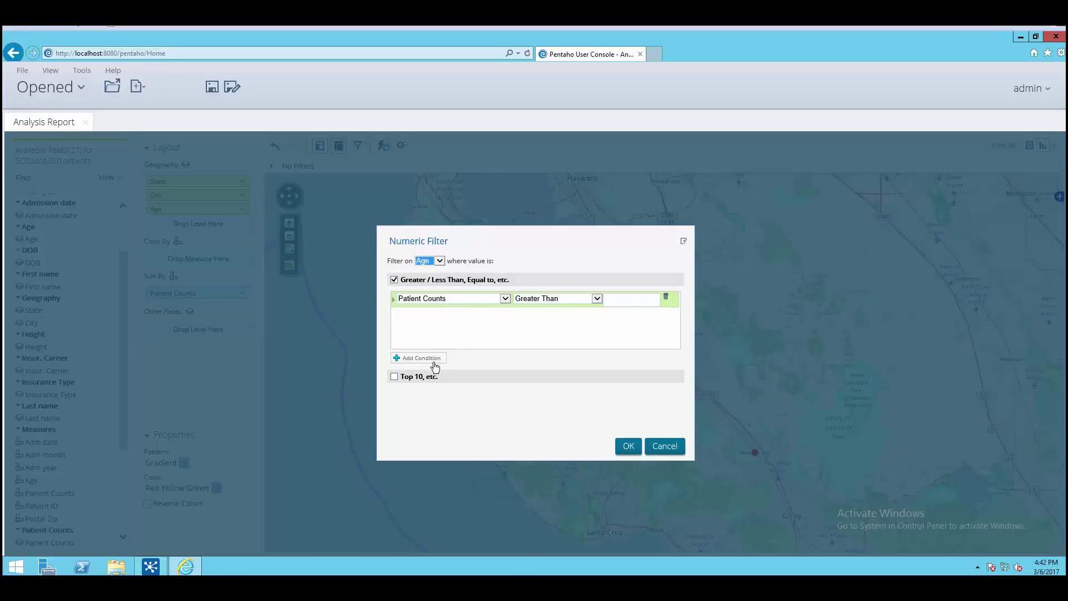
click(671, 445)
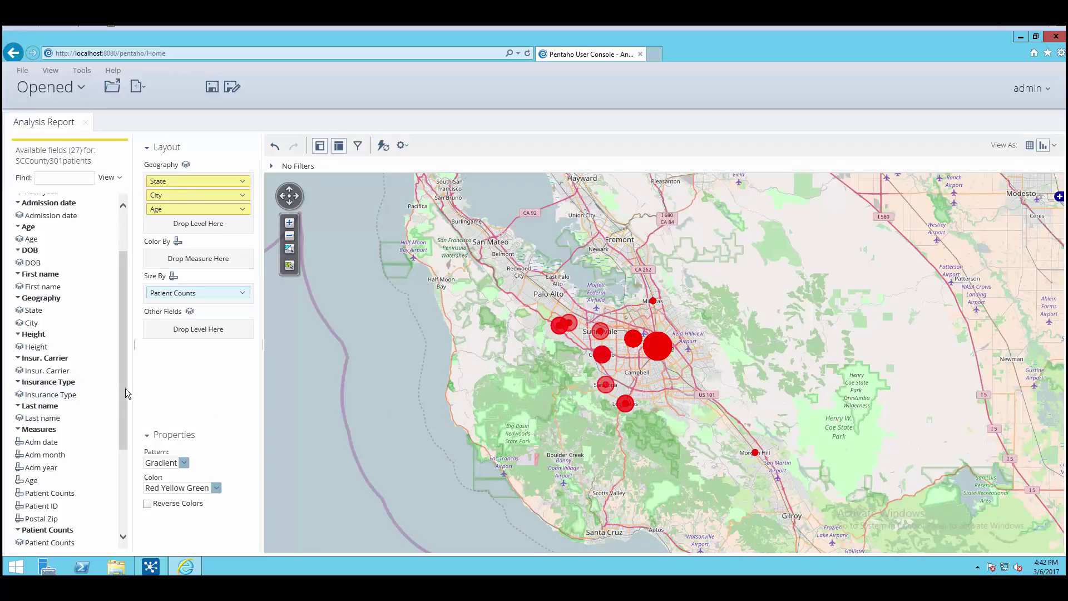
scroll(125, 388, up, 2)
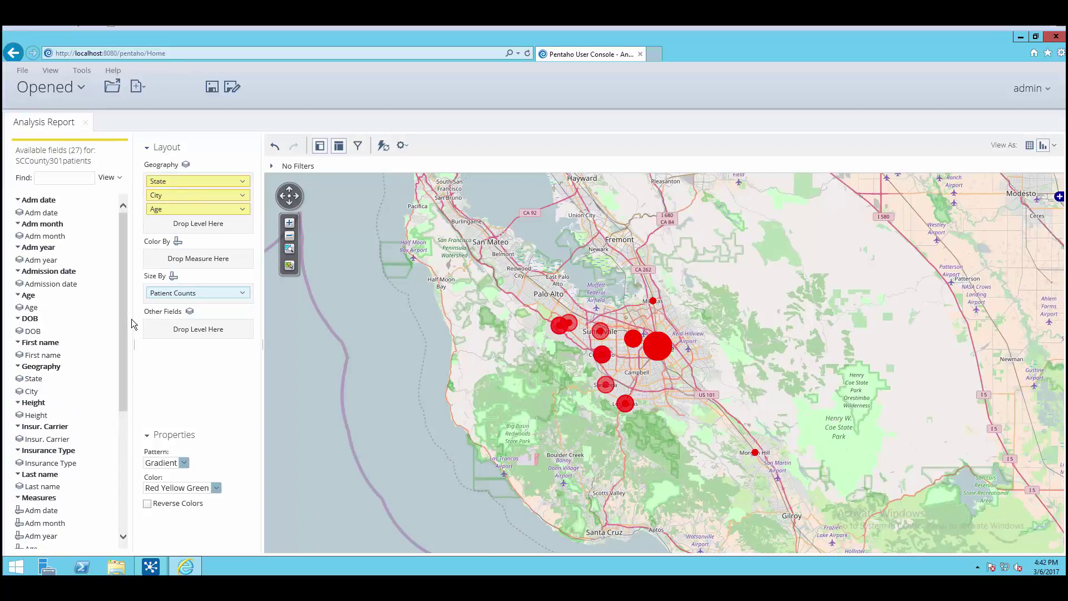